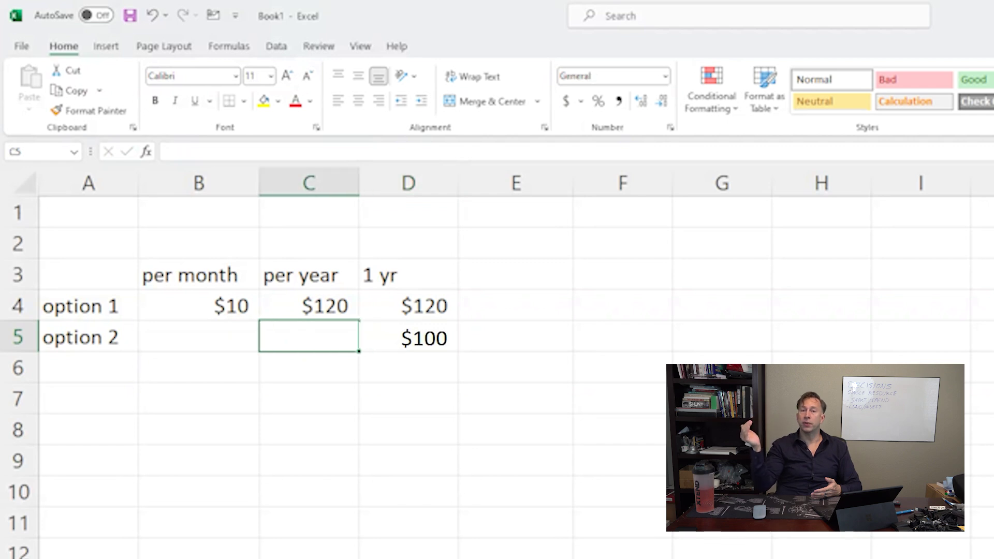
Add the row label "option 3" in cell A6 below option 2.
key("Left")
key("Left")
key("Left")
key("Down")
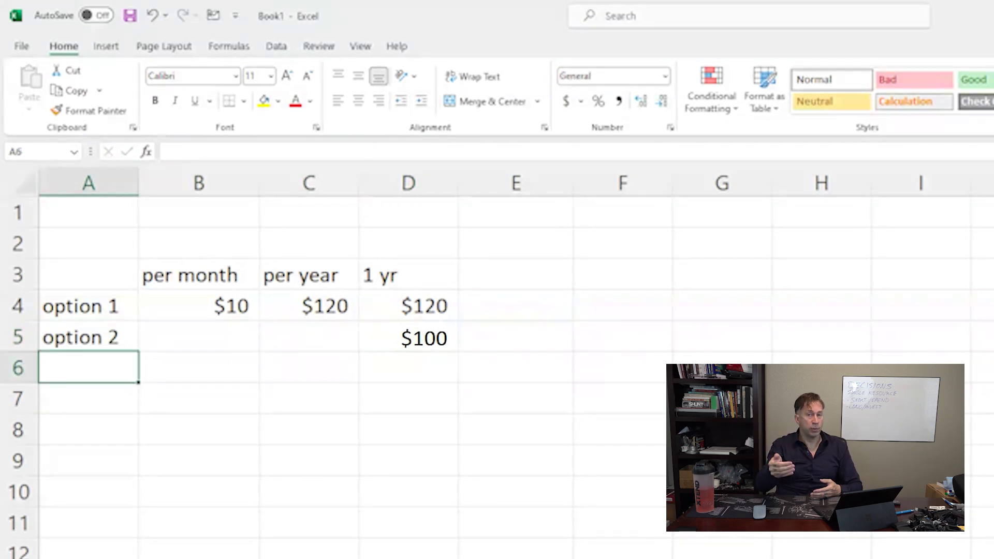
type("option 3")
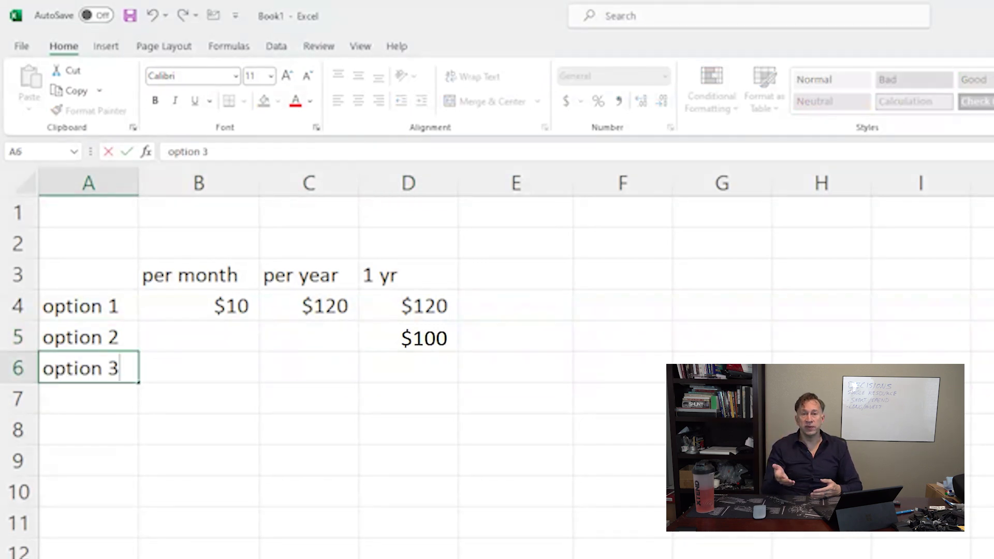
Enter $250 for option 3 in cell E6.
key("Right")
key("Right")
key("Right")
key("Right")
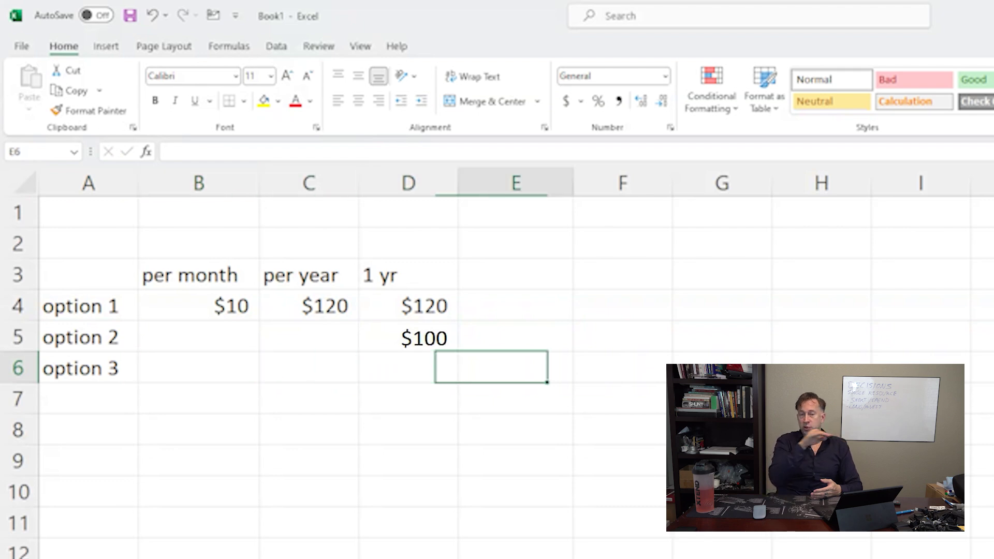
type("25")
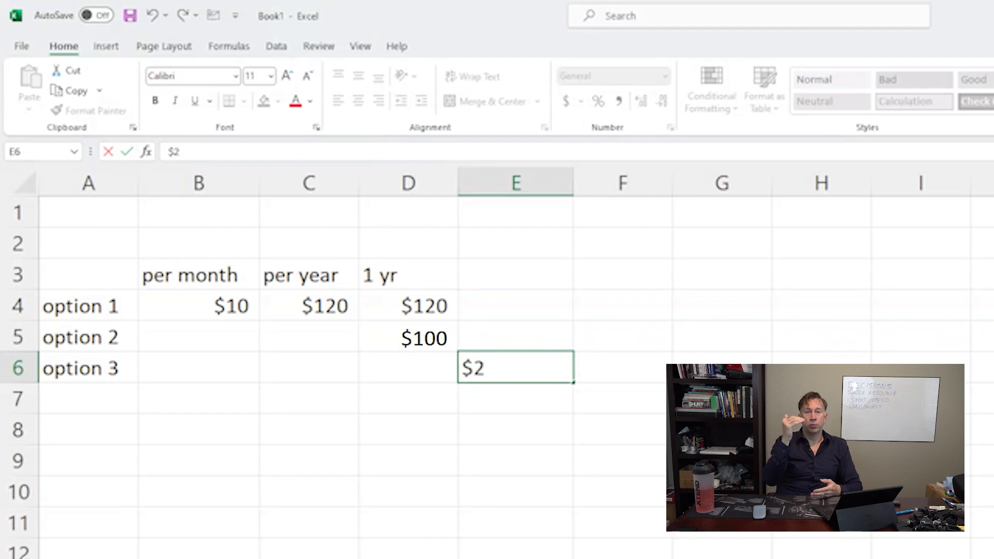
type("0")
key("Return")
Add the column heading "3 yr" in cell E3, beside the "1 yr" heading.
key("Up")
key("Up")
key("Up")
key("Up")
key("Right")
key("Right")
key("Right")
key("Right")
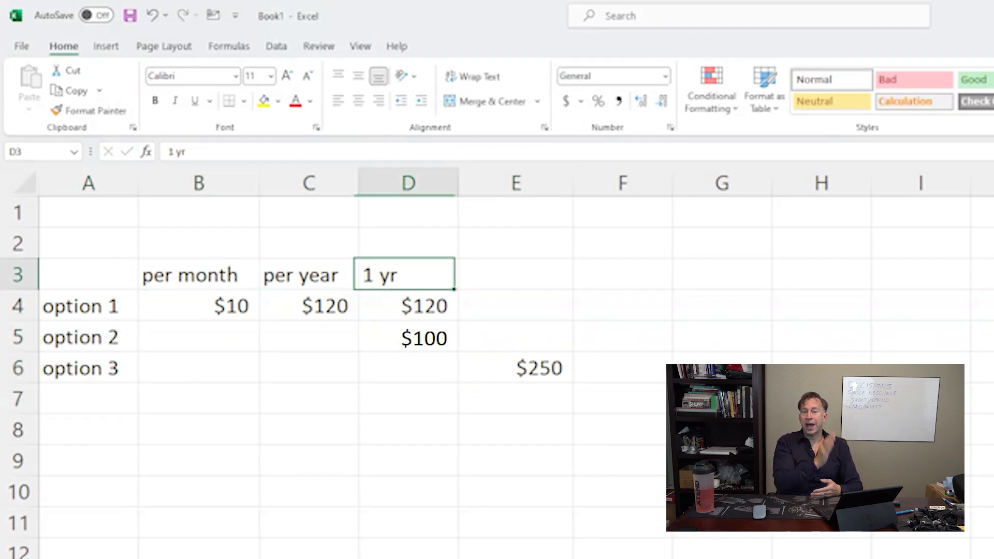
type("3 yr")
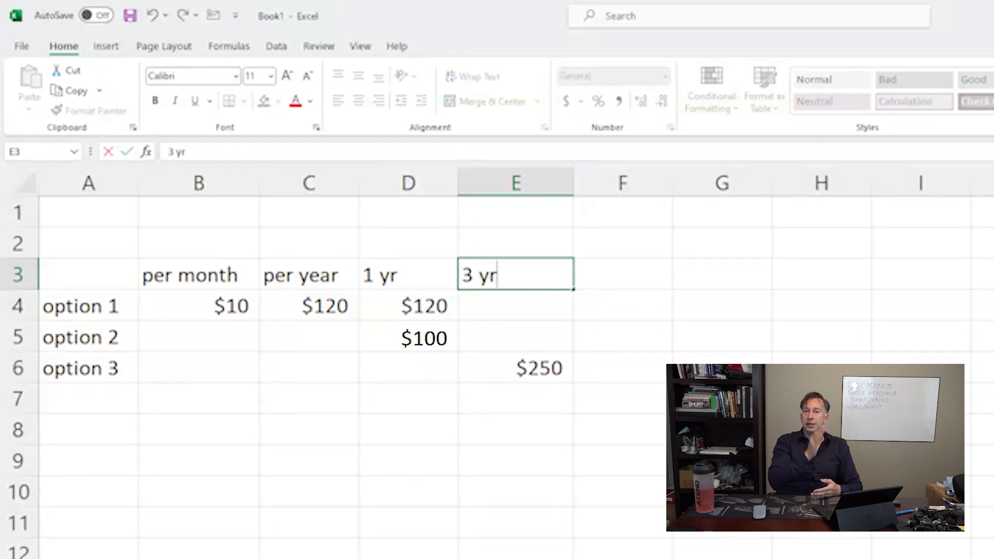
key("Return")
Calculate option 1's three-year cost in cell E4 with the formula =3*D4.
type("=")
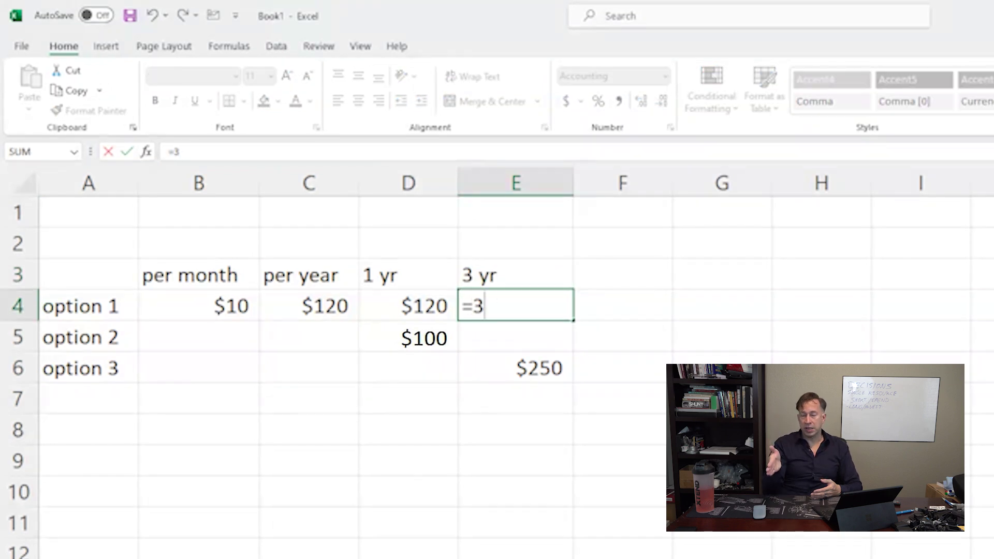
type("3*")
key("Left")
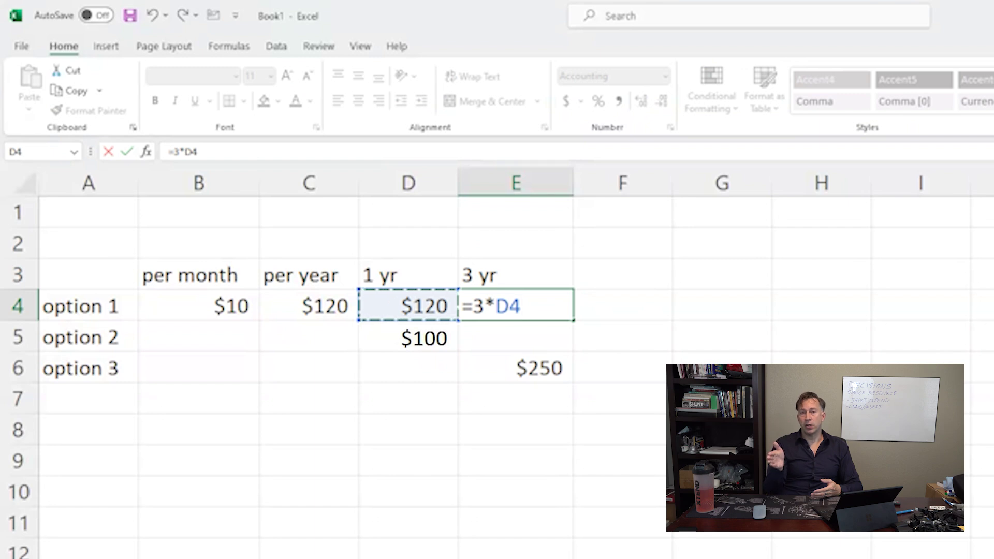
key("Return")
Copy option 1's three-year formula from E4 down to option 2 in cell E5.
key("Down")
key("Up")
type("=")
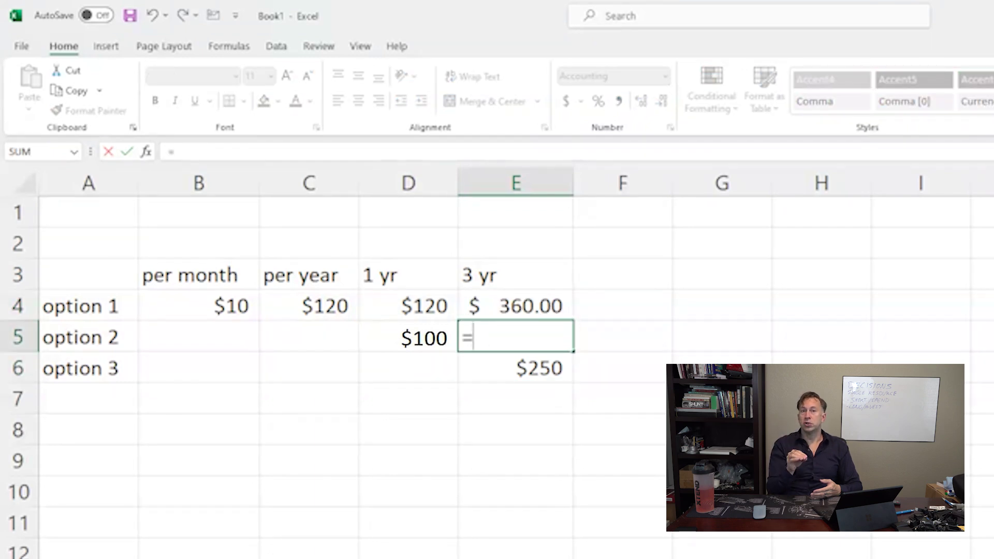
key("Escape")
key("Up")
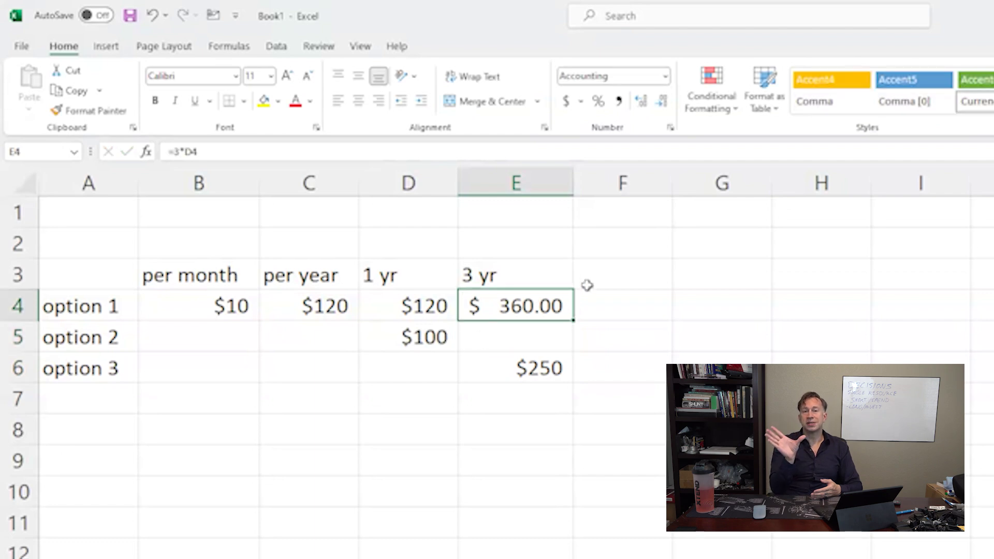
left_click_drag(573, 321, 574, 350)
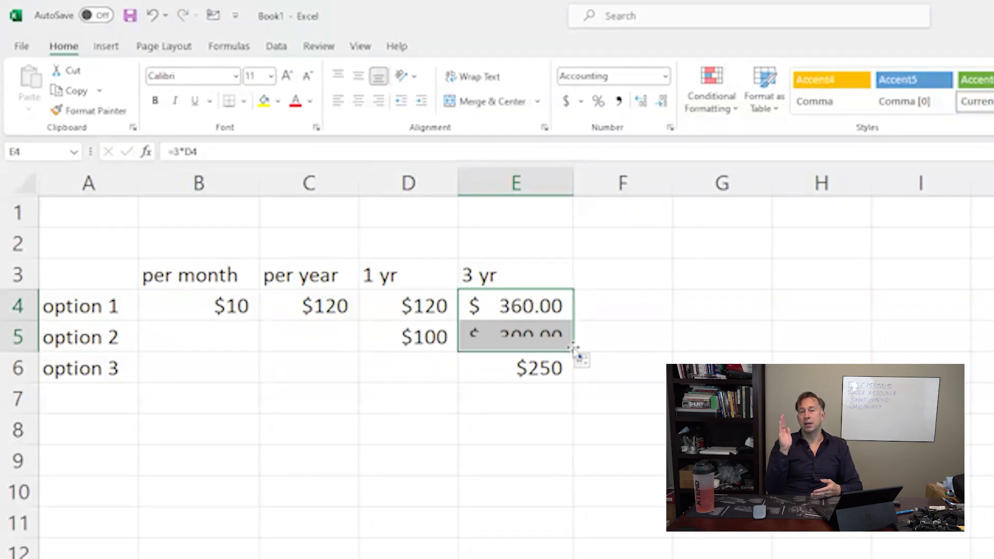
left_click(552, 372)
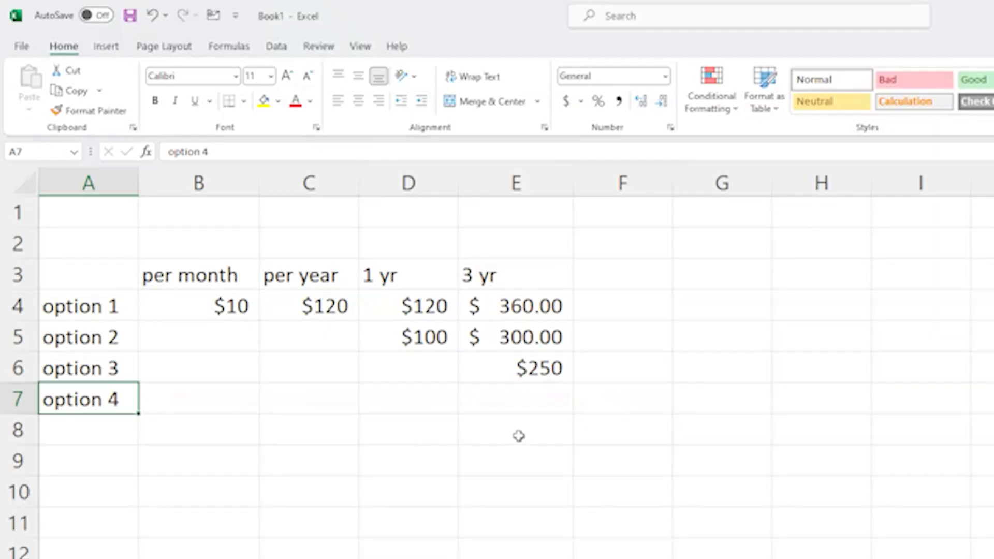
Enter 350 as option 4's price in cell F7.
left_click(612, 393)
type("350")
key("Return")
Add the column heading "5 yr" in cell F3, beside the "3 yr" heading.
key("Up")
key("Up")
key("Up")
key("Up")
key("Up")
type("5 yr")
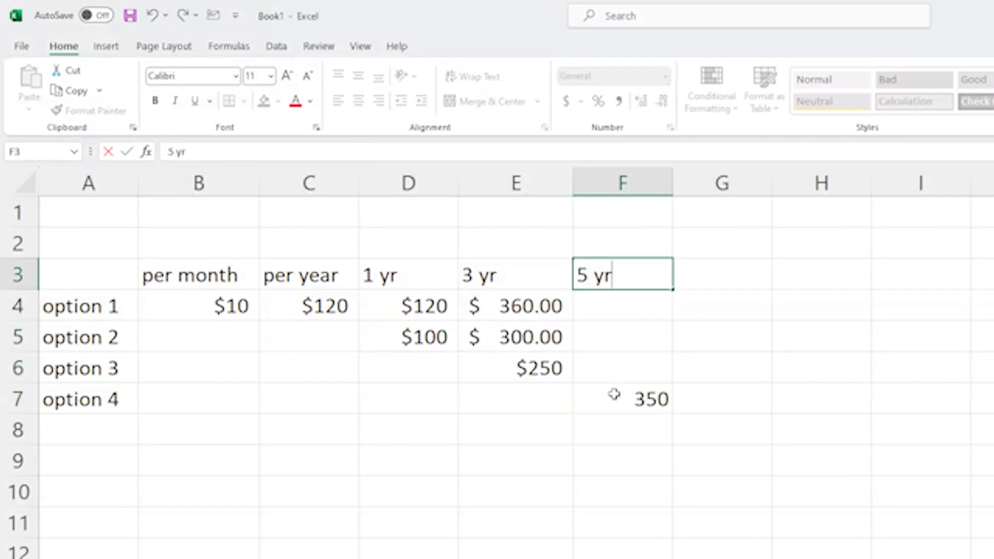
key("Return")
Calculate option 1's five-year cost in cell F4 with the formula =5/3*E4.
type("=")
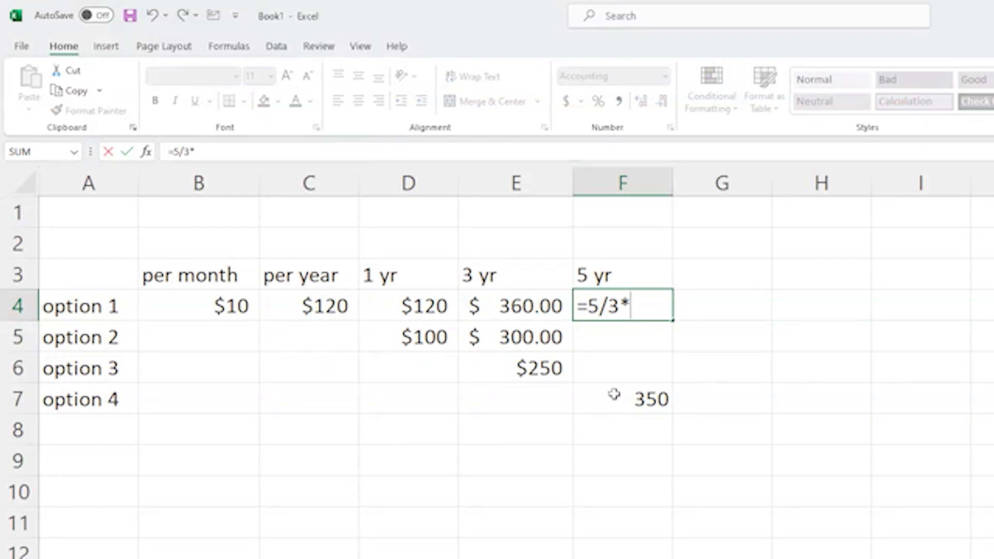
type("5/3*")
left_click(535, 309)
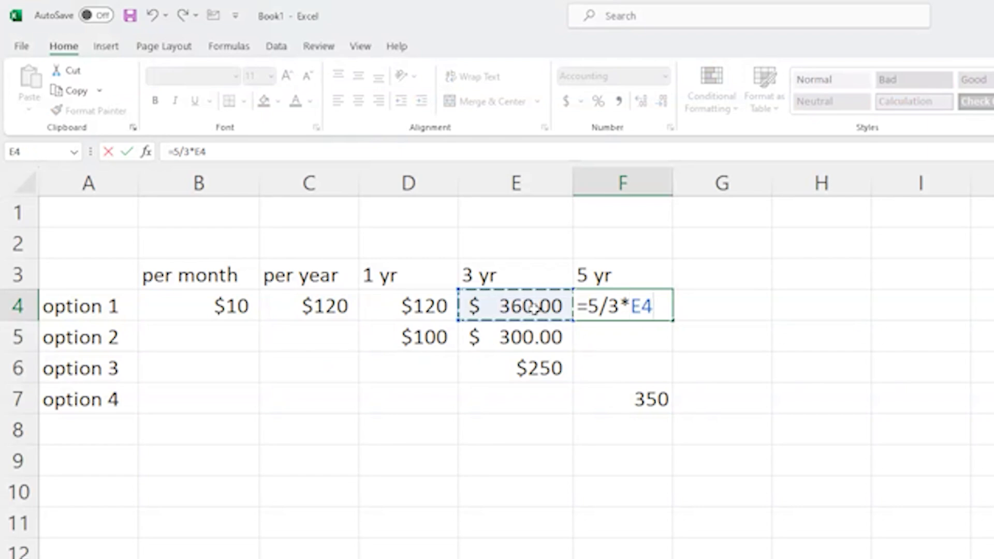
key("Return")
Fill option 1's five-year formula from F4 down through option 3 in cell F6.
left_click(668, 308)
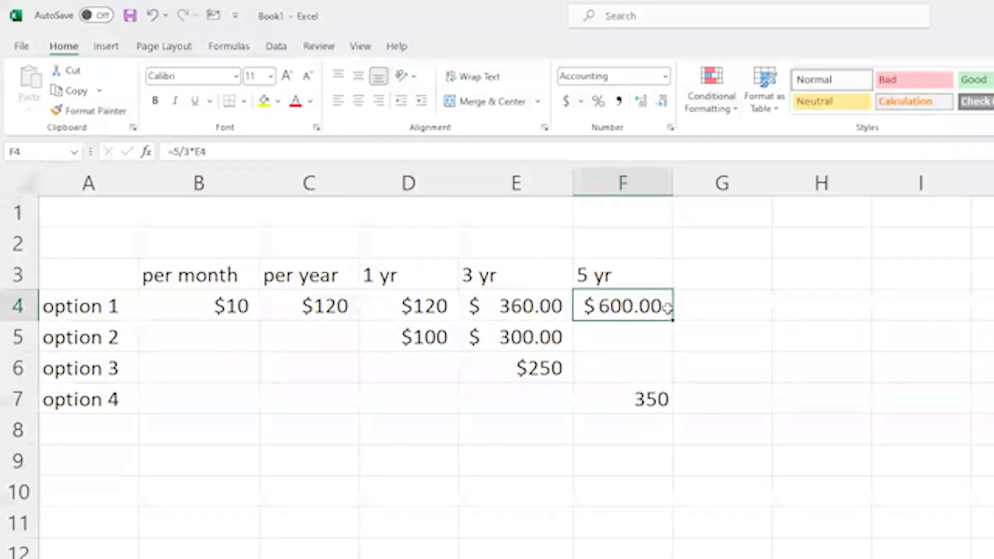
left_click_drag(666, 375, 667, 377)
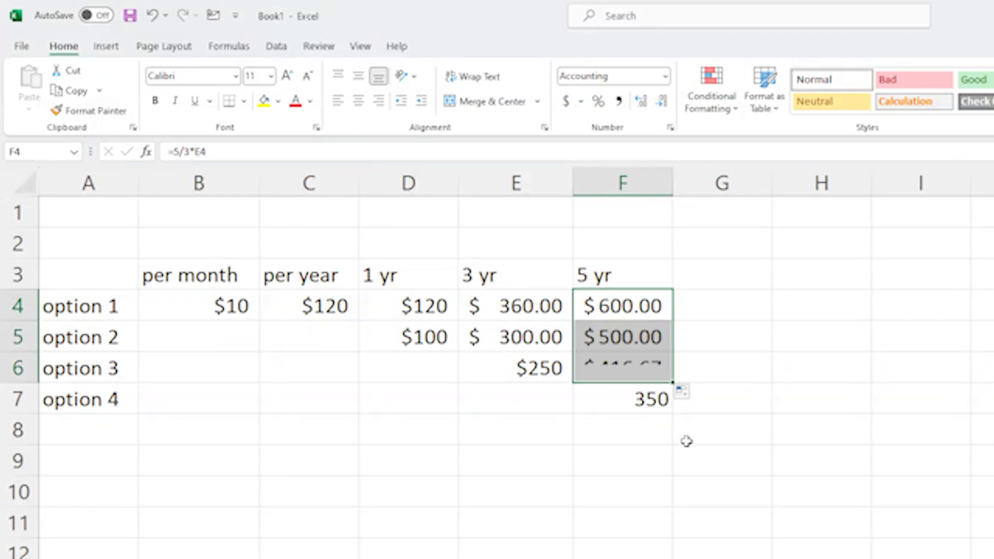
left_click(641, 433)
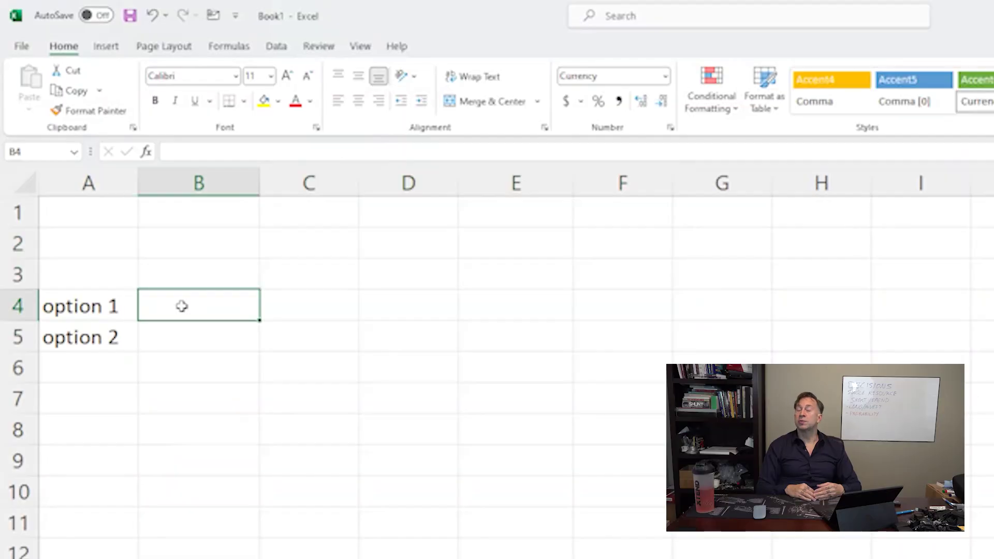
Enter a $1 amount for option 1 in cell B4.
type("1.00")
key("Return")
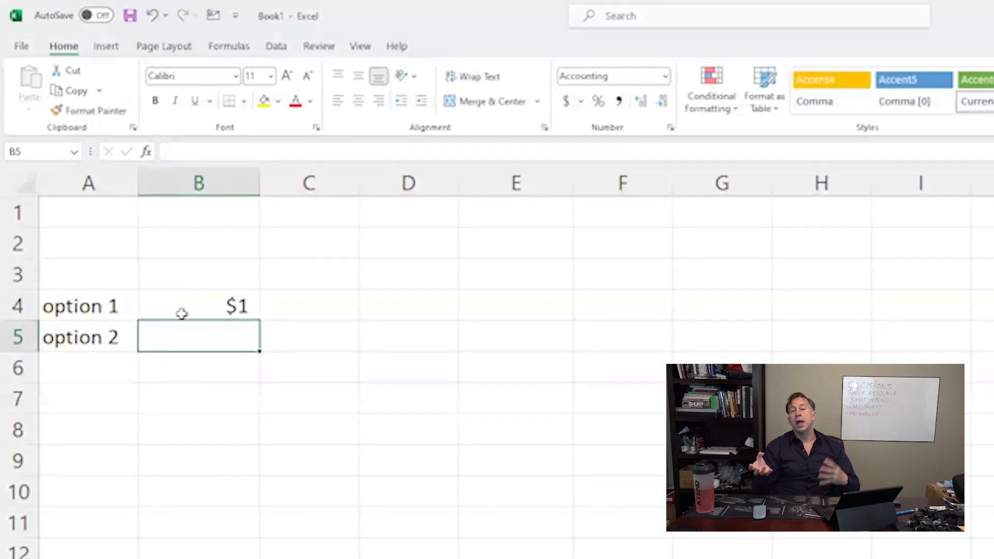
left_click(228, 303)
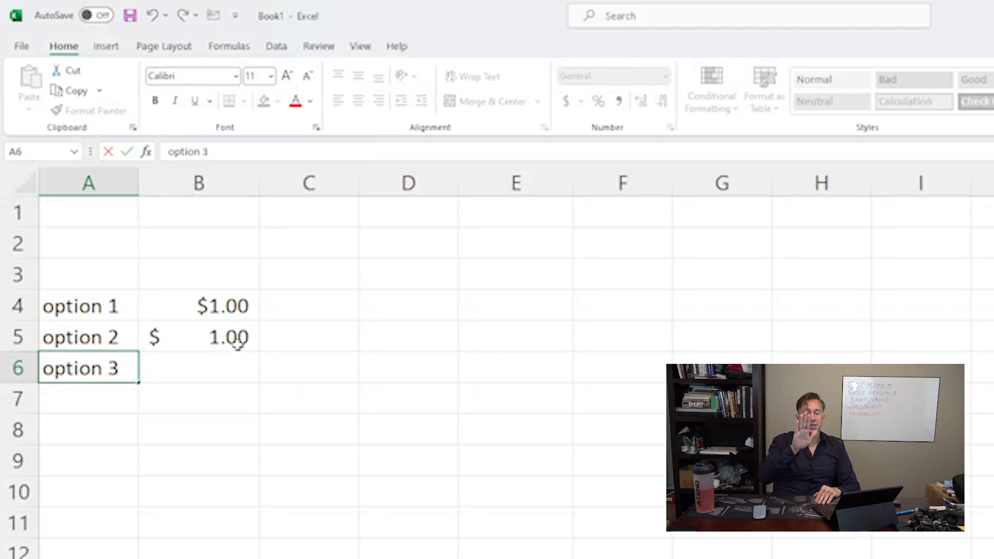
Fill option 1's $1.00 amount from B4 down through option 3 in cell B6.
left_click(222, 305)
left_click_drag(259, 321, 256, 380)
Enter $1 in cell C4, $2 in C5 and 0$ in C6 for the three options.
left_click(317, 337)
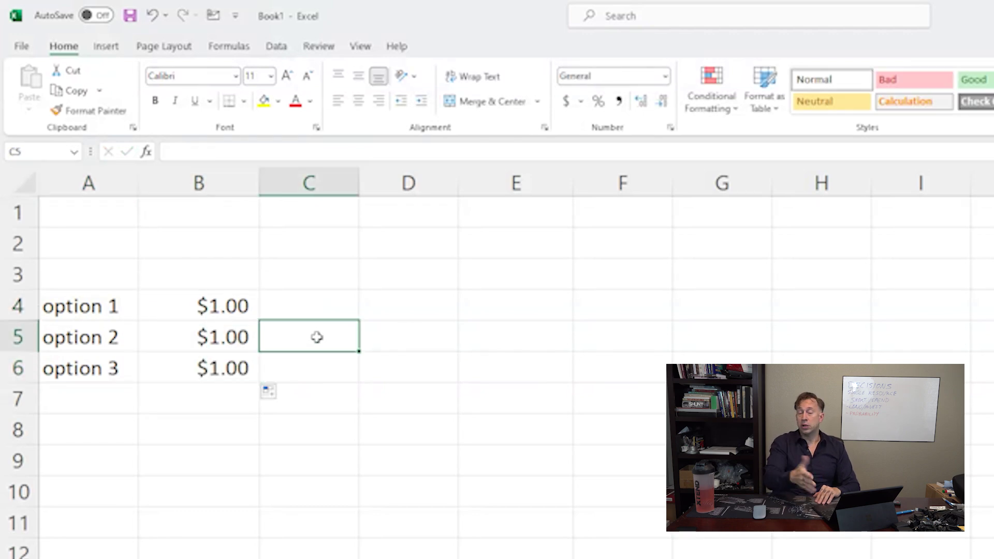
type("$2")
key("Return")
type("0$")
key("Return")
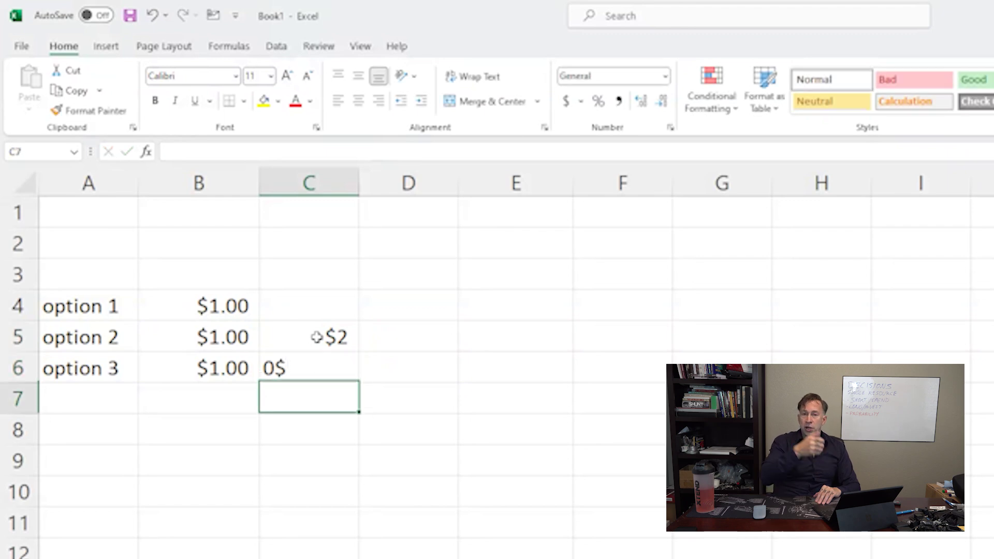
left_click(327, 314)
type("$1")
key("Return")
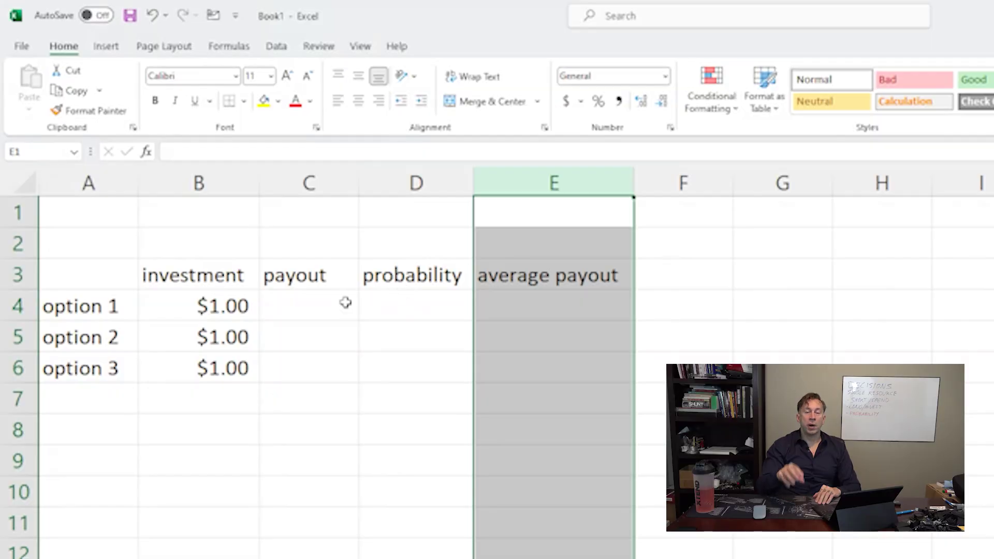
Enter a payout of $1 in C4 and a probability of 100% in D4 for option 1.
left_click(331, 304)
type("$1")
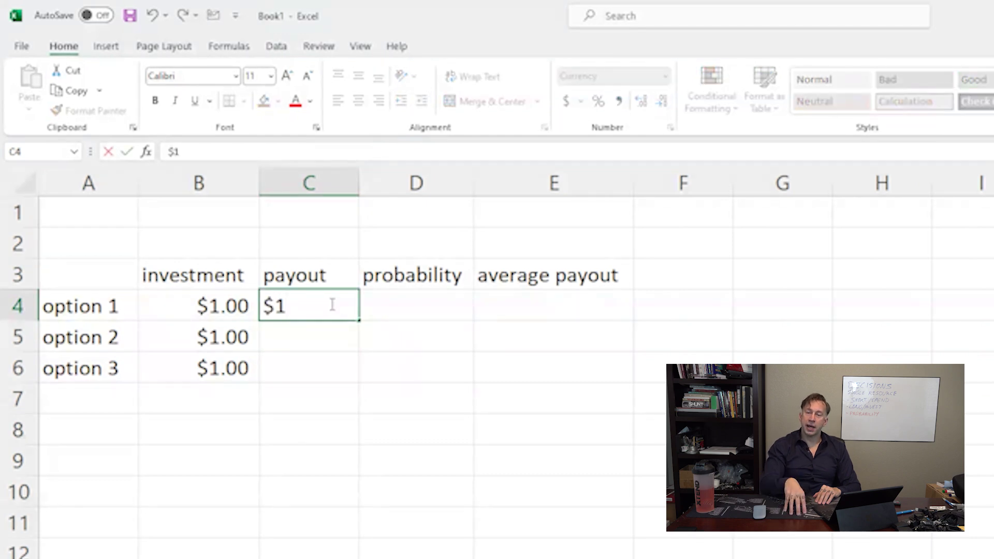
key("Tab")
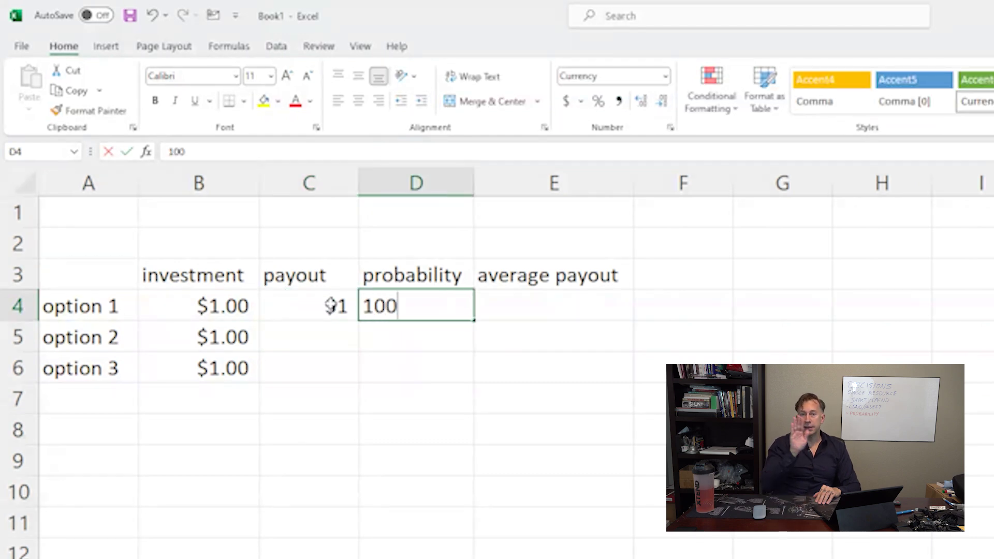
type("100%")
key("Return")
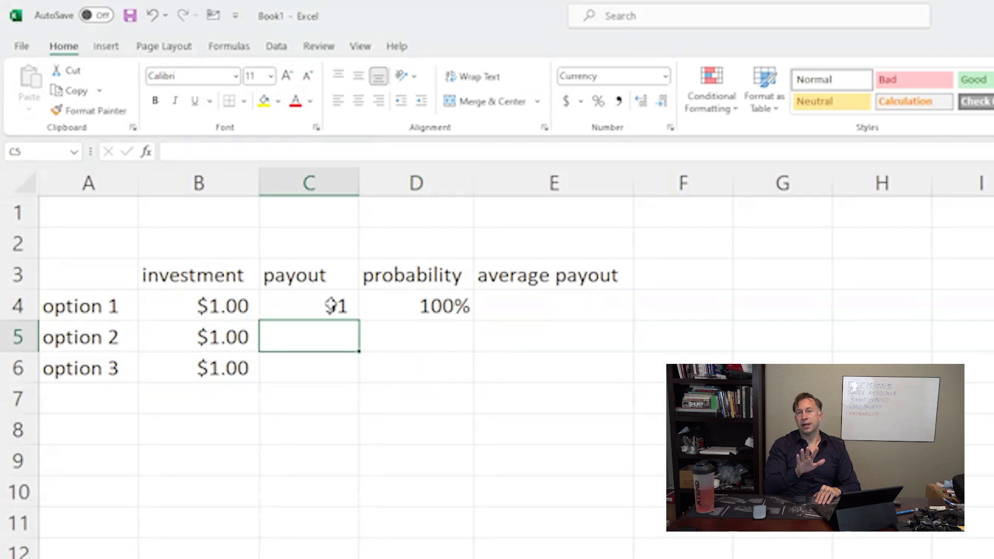
Calculate option 1's average payout in cell E4 with the formula =C4*D4.
key("Up")
key("Right")
key("Right")
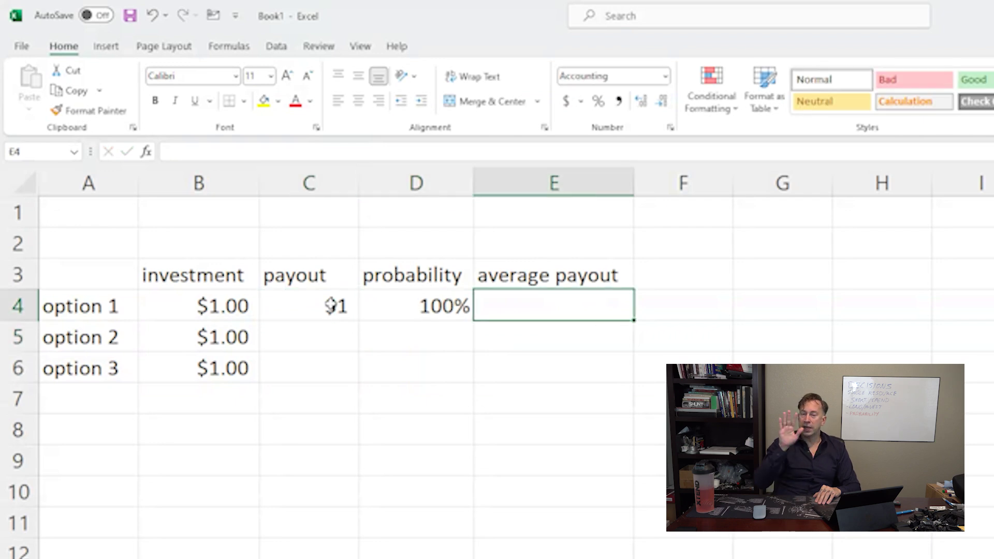
type("=")
left_click(299, 304)
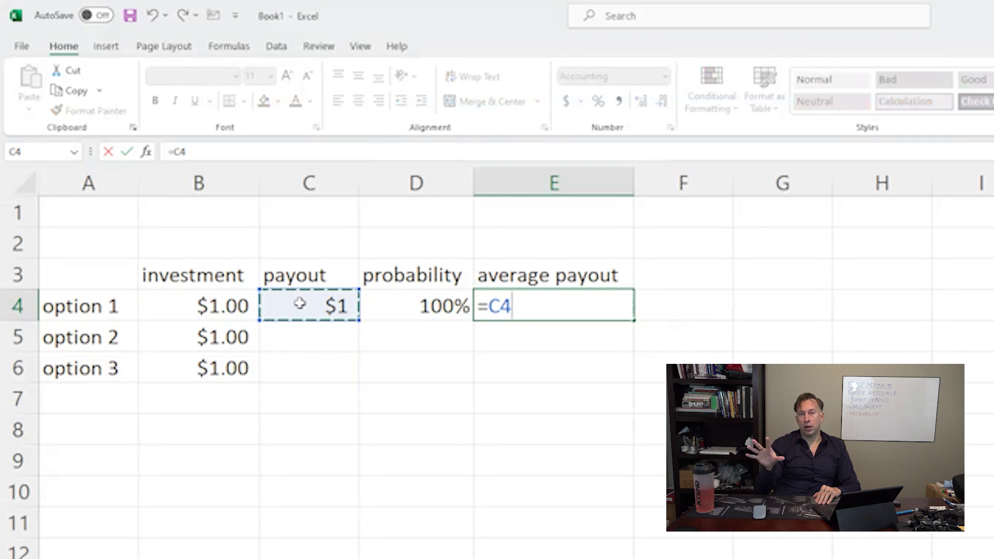
type("*")
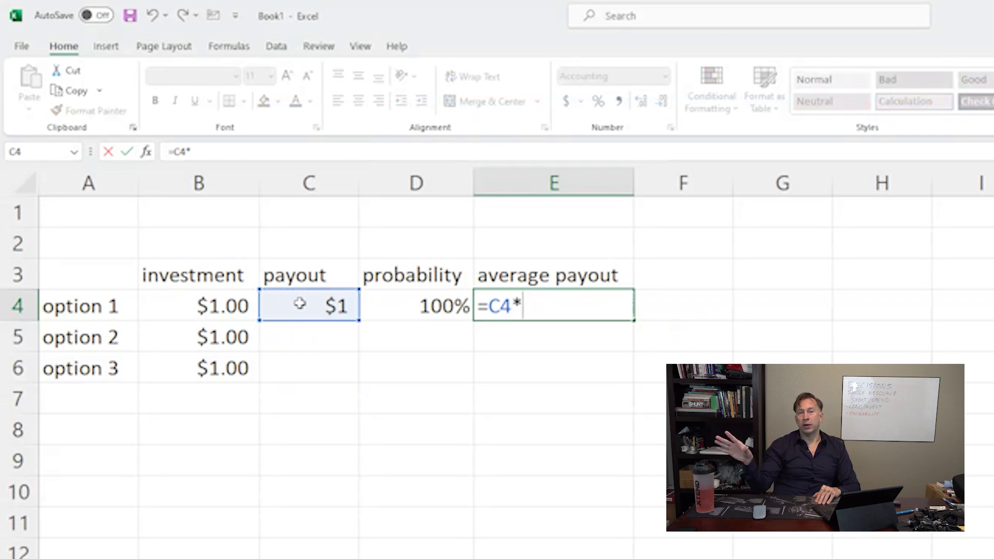
left_click(418, 304)
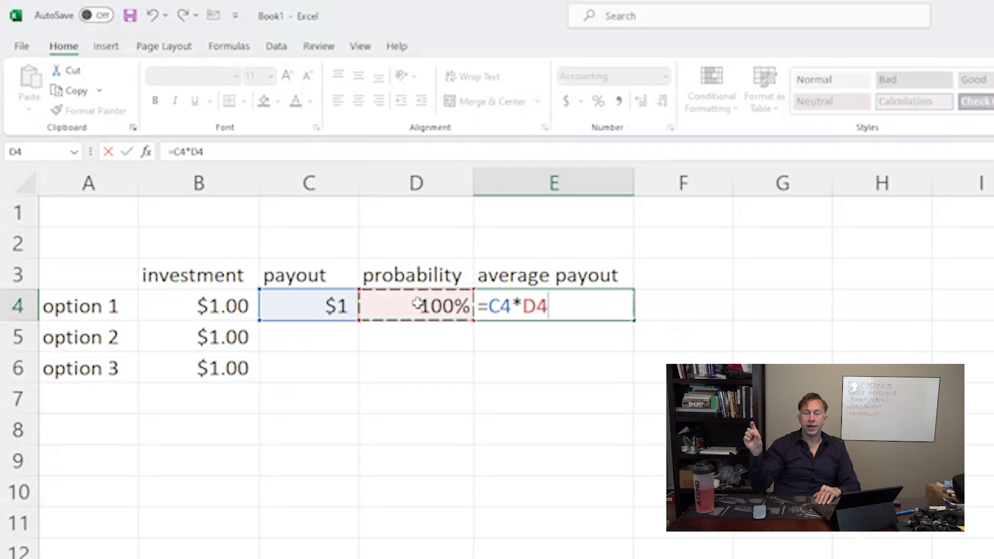
key("Return")
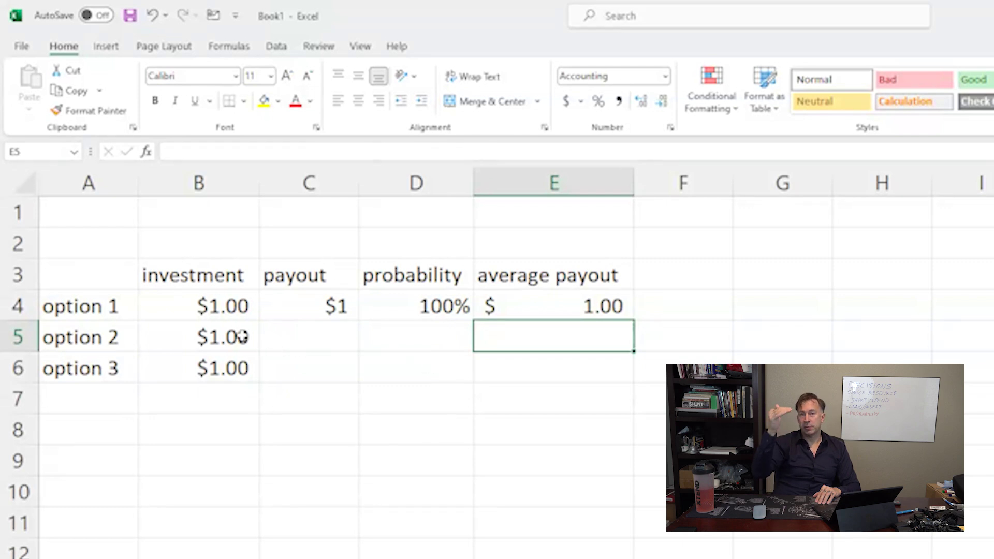
Enter a payout of $2 in C5 and a probability of 50% in D5 for option 2.
left_click(320, 331)
type("$")
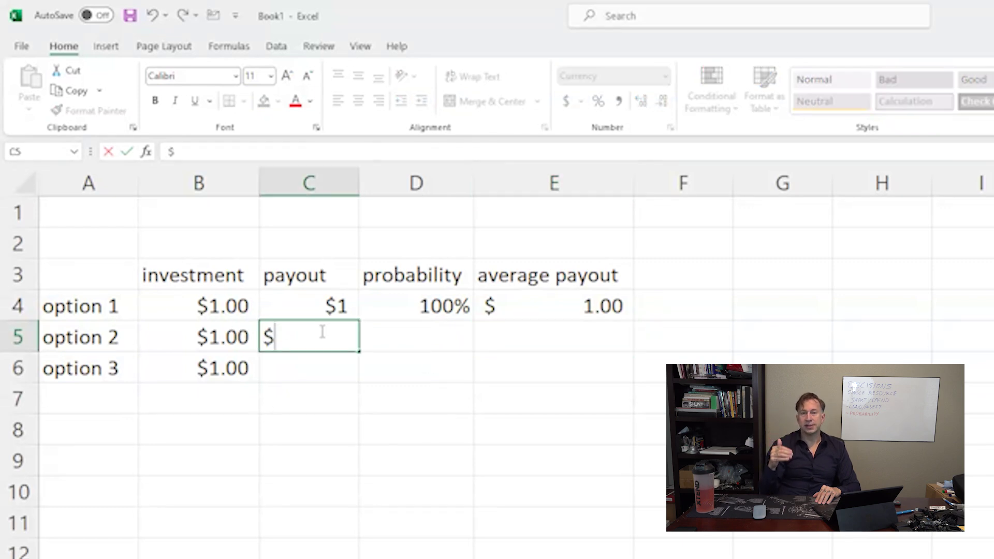
type("2")
key("Return")
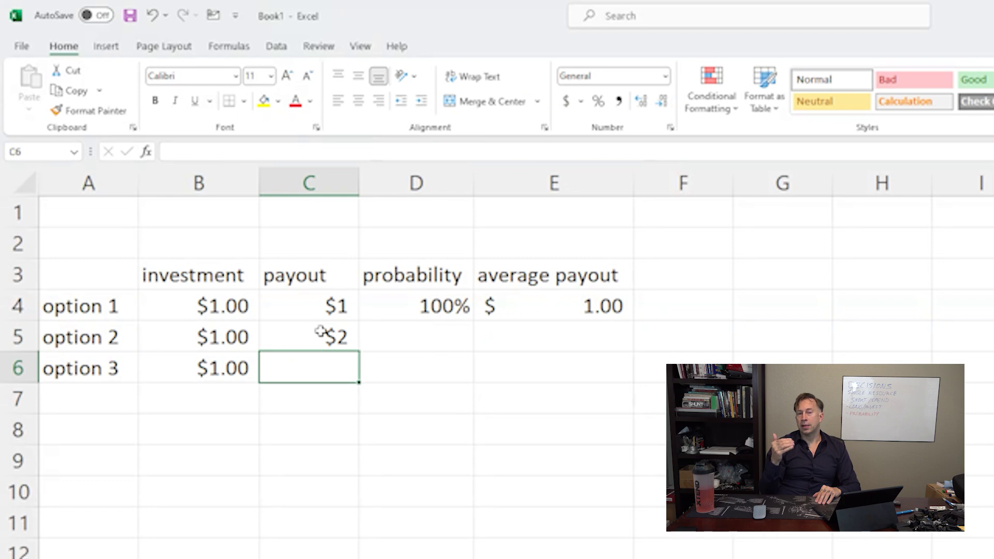
left_click(322, 331)
key("Right")
type("50")
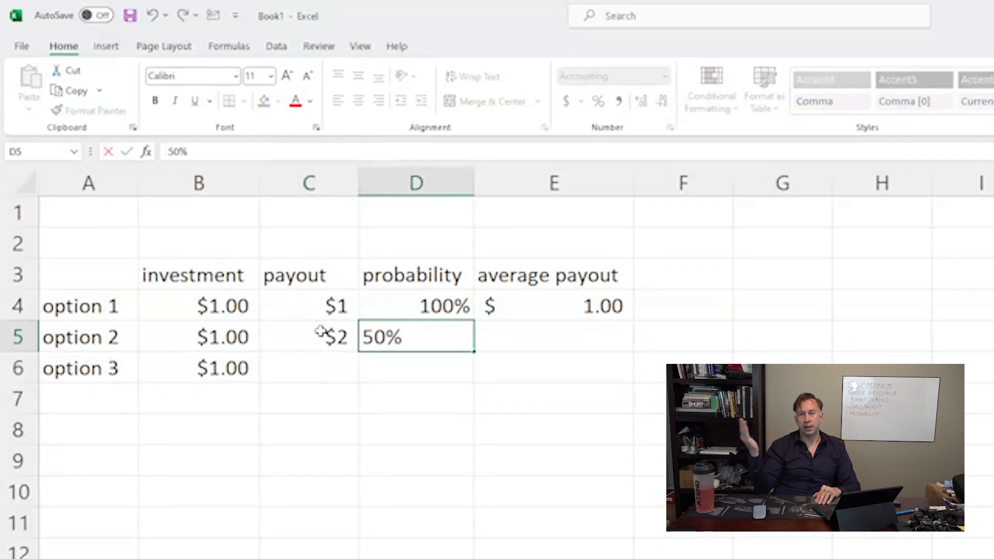
type("%")
key("Return")
key("Up")
key("Right")
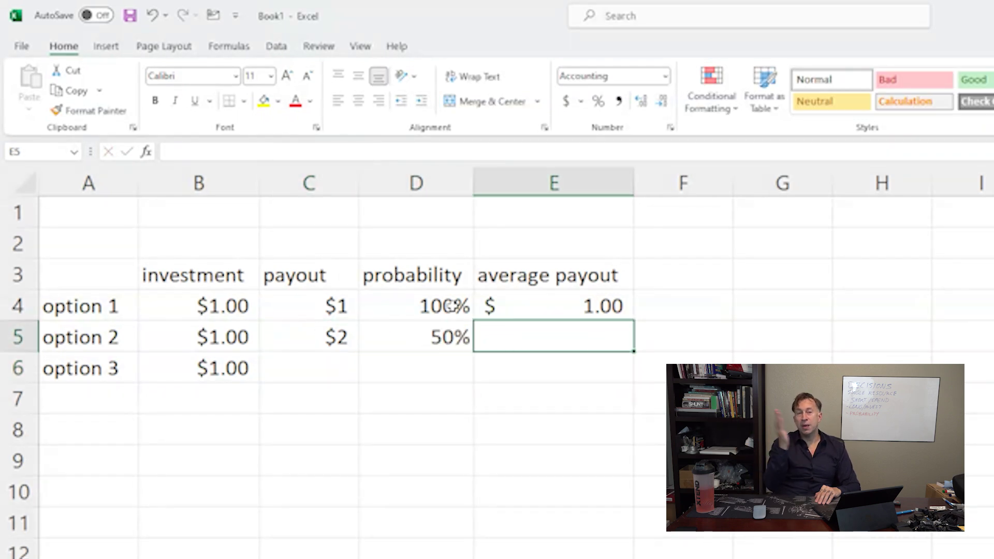
Copy option 1's average payout formula down to option 2 in E5 and clear the option 3 row.
left_click(536, 307)
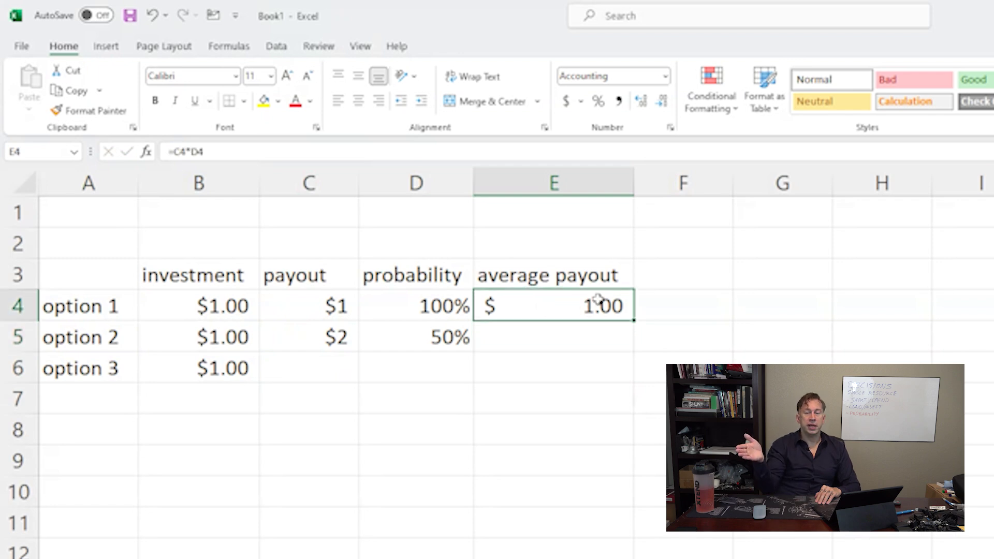
left_click_drag(635, 326, 636, 344)
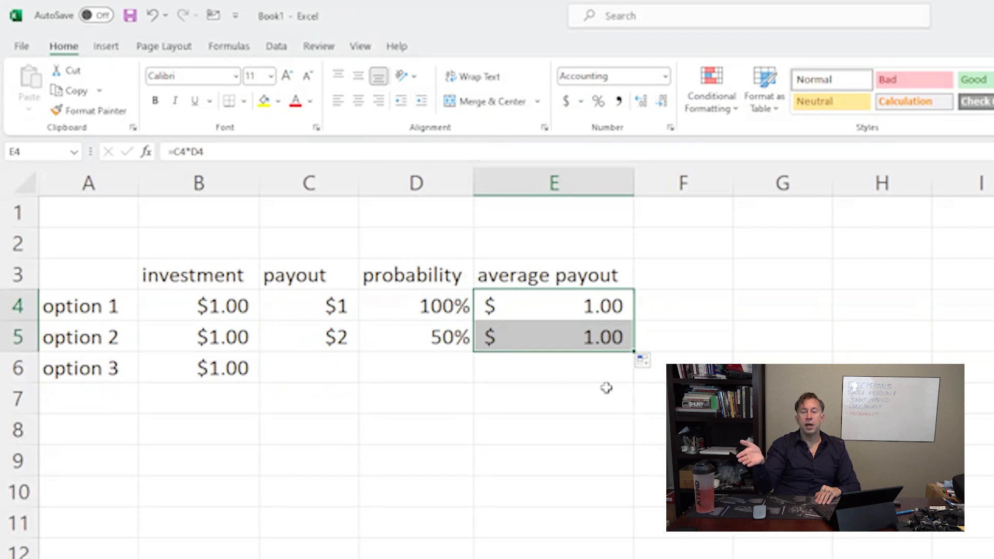
left_click_drag(104, 365, 173, 356)
key("Delete")
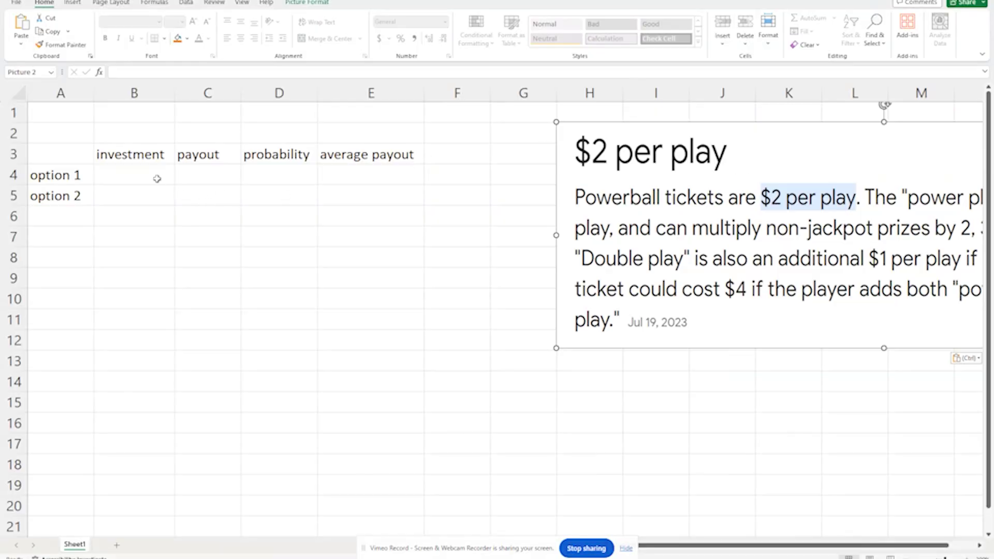
Enter an investment of $2 in B4, a payout of $2 in C4 and a probability of 100% in D4 for option 1.
left_click(157, 178)
type("$2")
key("Return")
left_click(613, 234)
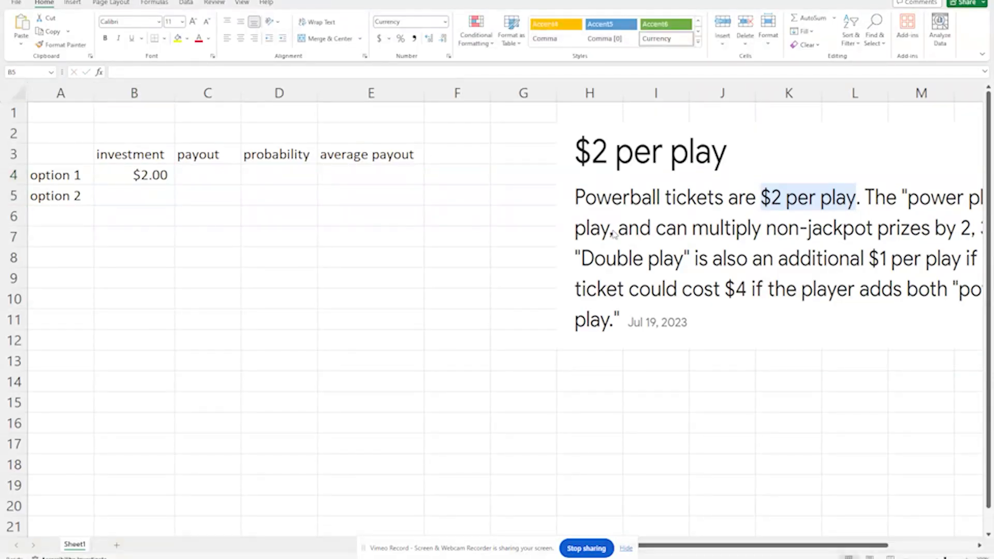
left_click(231, 177)
type("$2")
key("Tab")
type("100%")
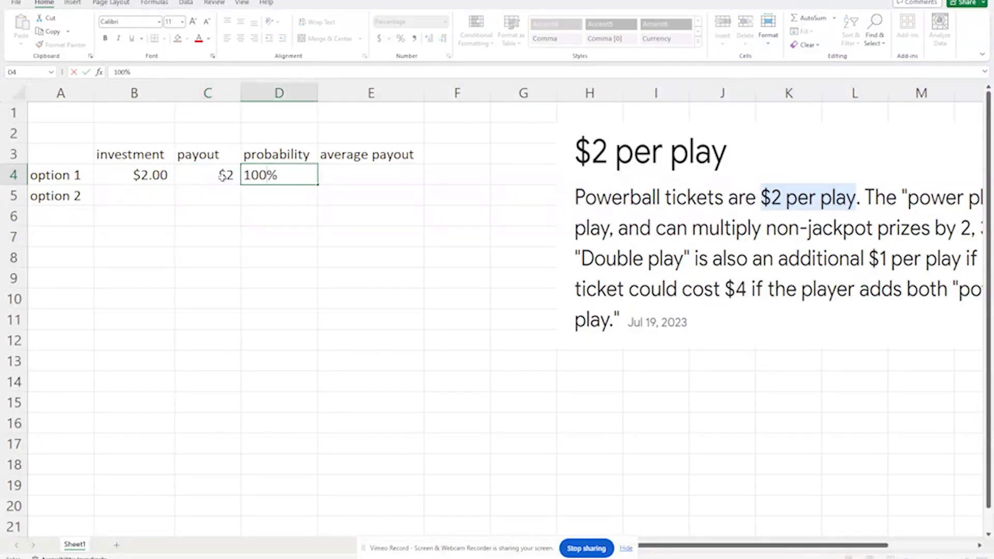
Calculate option 1's average payout in E4 by multiplying payout and probability with =C4*D4.
key("Tab")
type("=")
left_click(206, 177)
type("*")
left_click(287, 173)
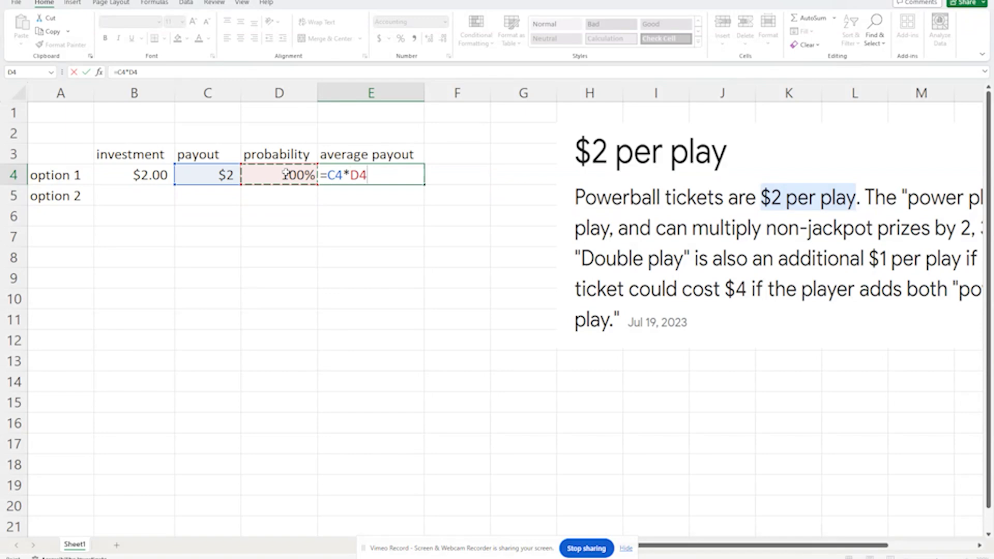
key("Return")
Copy option 1's investment down to B5 and enter a payout of 1,000,000 in C5 for option 2.
left_click(152, 176)
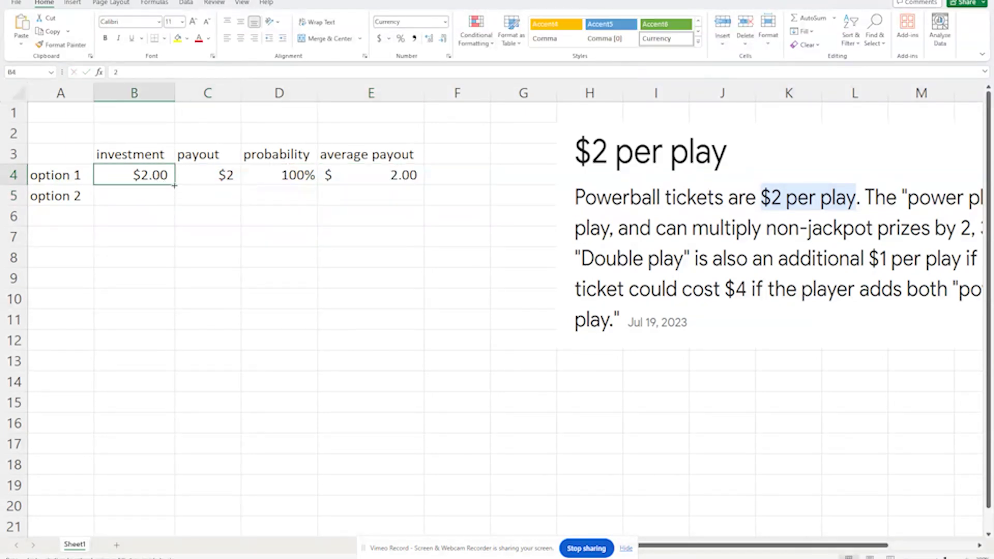
left_click_drag(174, 185, 176, 204)
left_click(214, 200)
type("1,000,000")
key("Return")
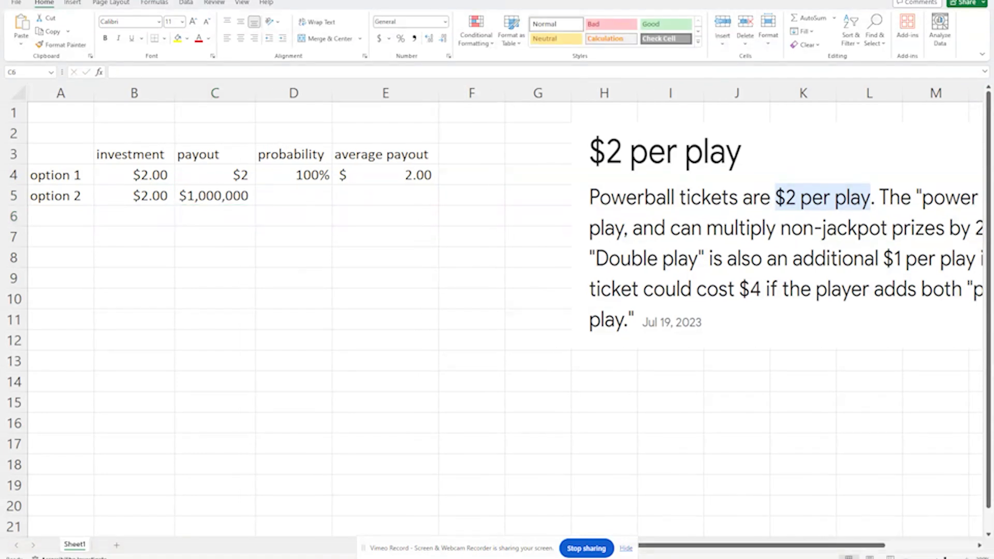
Paste the copied search result about Powerball lump-sum tax and position it below the table with its whole text in view.
key("ctrl+v")
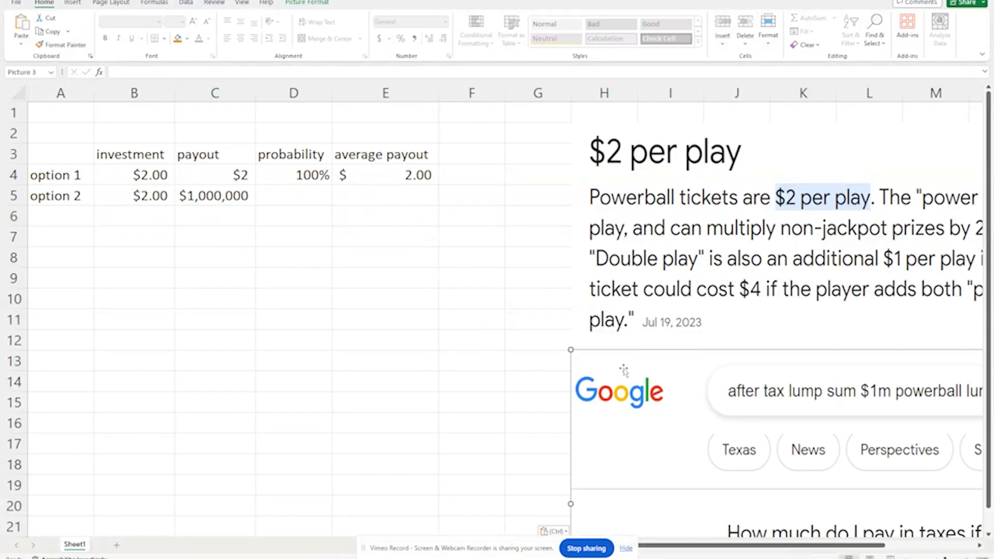
left_click_drag(577, 349, 377, 329)
left_click_drag(661, 433, 561, 363)
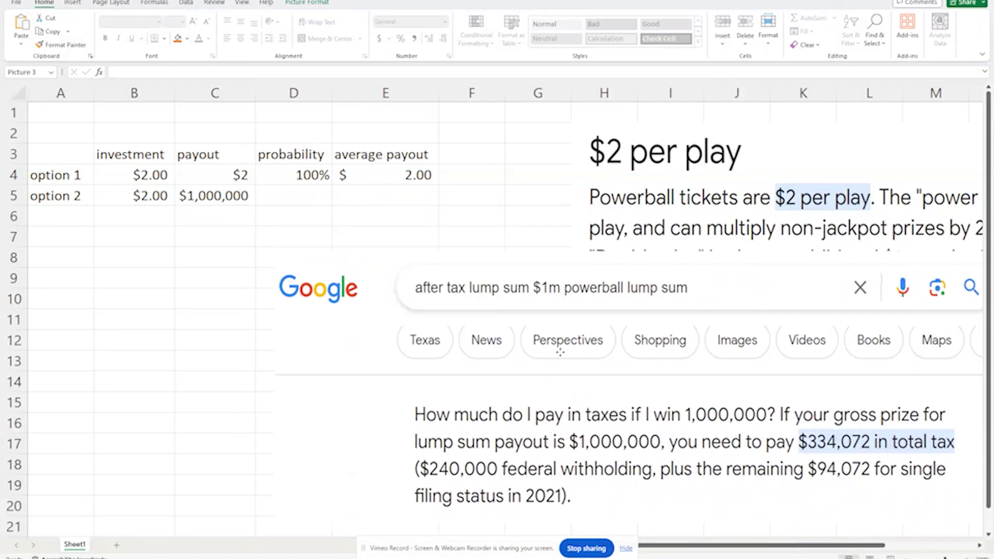
mouse_move(662, 422)
left_mouse_down()
mouse_move(668, 364)
mouse_move(661, 408)
left_mouse_up()
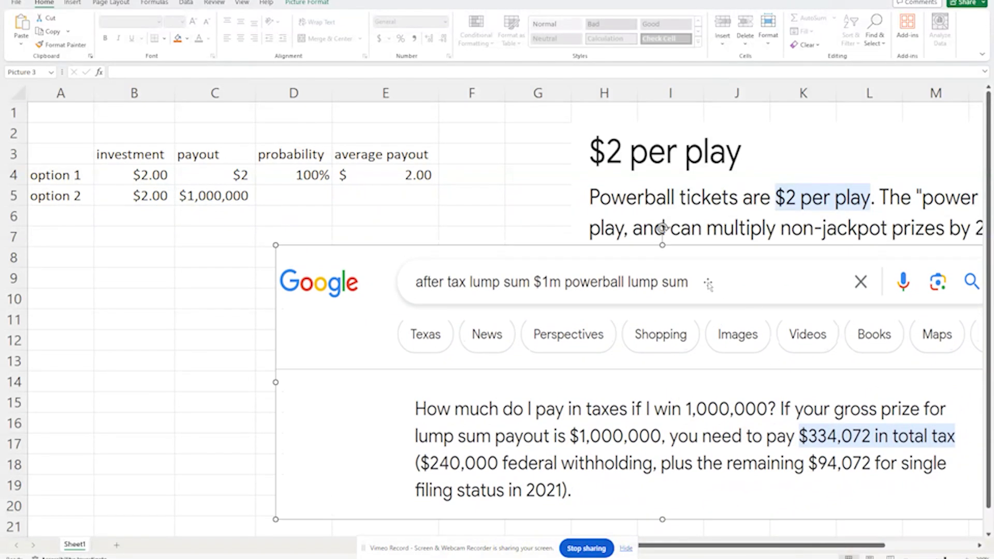
left_click(234, 196)
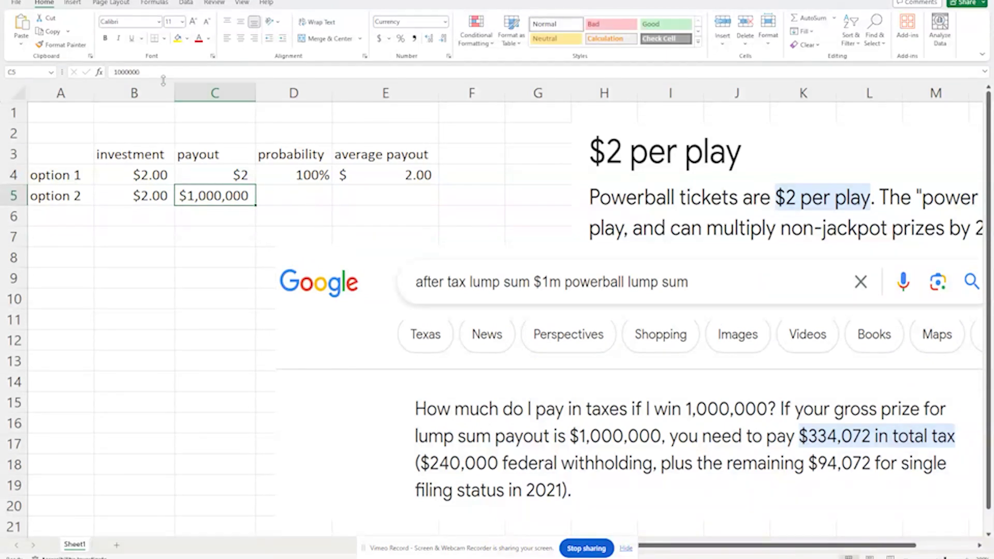
left_click(110, 71)
type("=1000000")
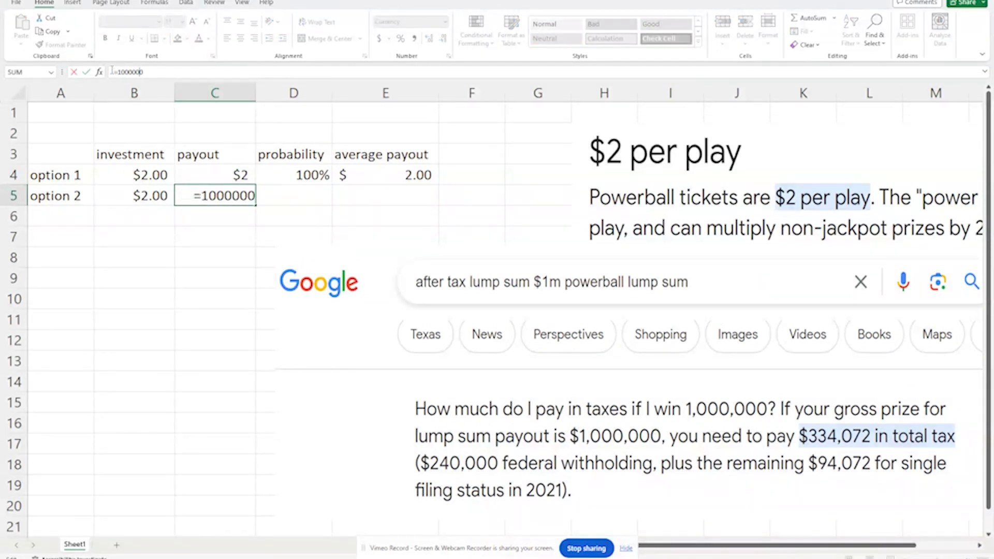
type("-334072")
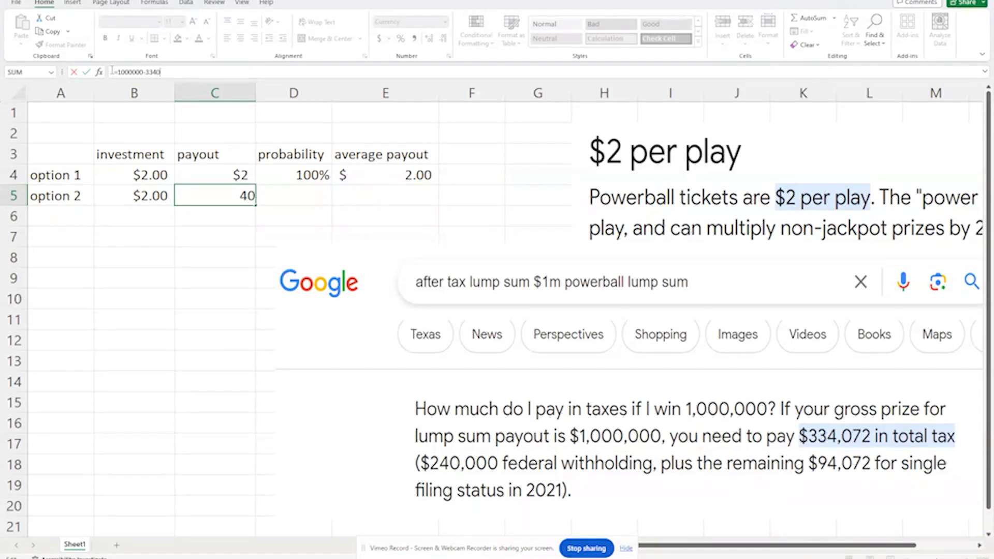
key("Return")
Move the tax search picture away from the table and place the Powerball odds picture below the table.
left_click(944, 378)
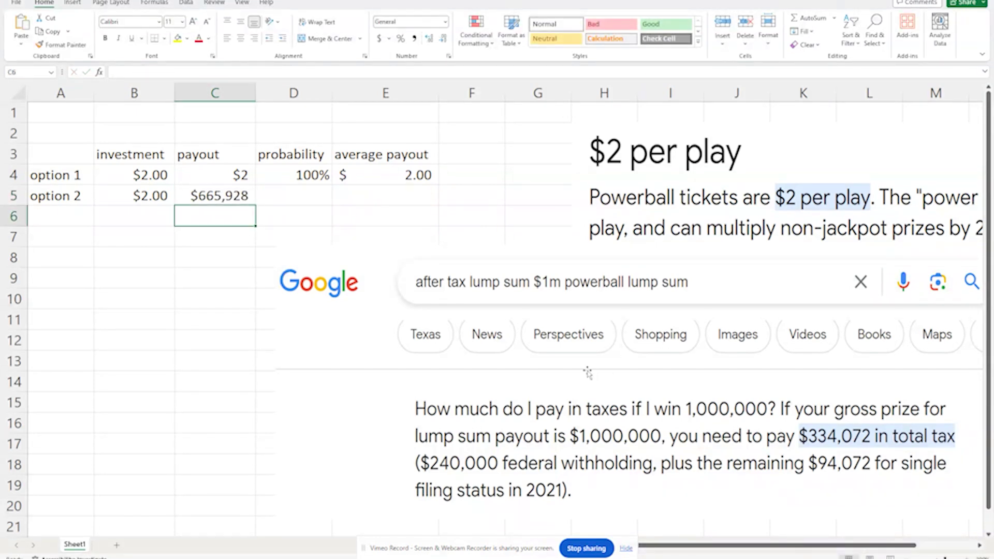
left_click_drag(588, 370, 632, 401)
left_click(559, 110)
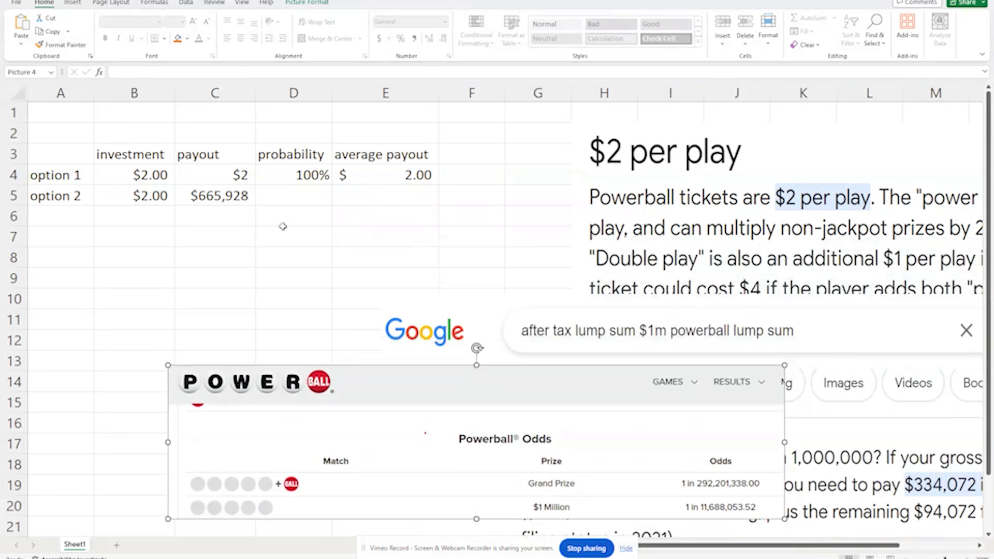
Calculate the odds of winning the $1 million prize in cell B8 with the formula =1/11688053.52.
left_click(311, 199)
left_click(151, 253)
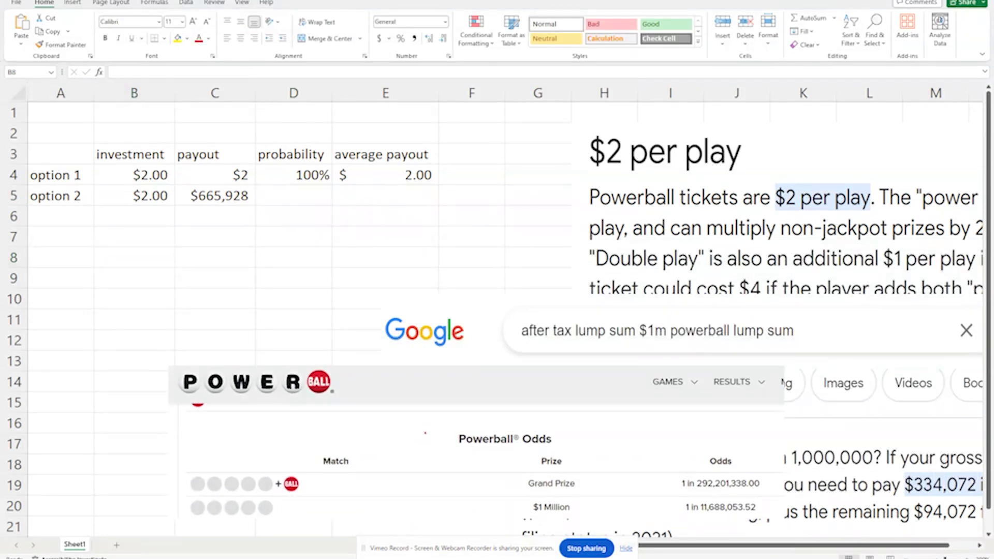
type("=1/116880")
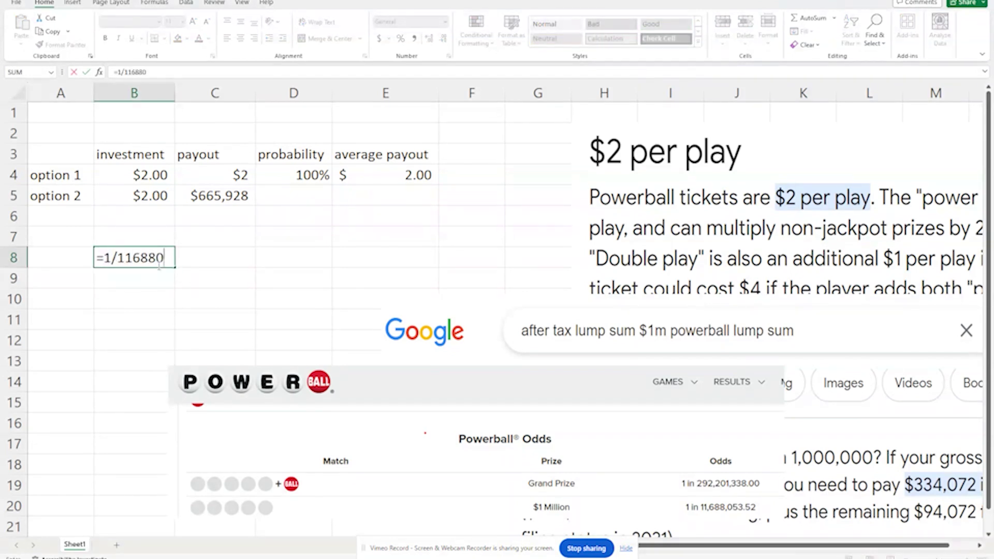
type("53.")
key("Return")
Copy the calculated odds from B8 into option 2's probability cell D5.
left_click(159, 264)
key("ctrl+c")
left_click(293, 193)
key("ctrl+v")
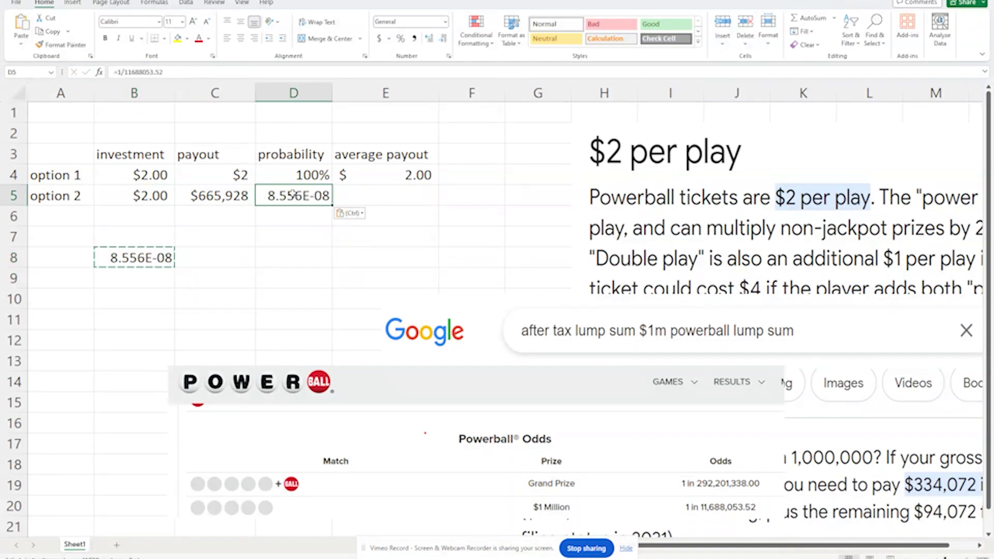
Format option 2's probability in D5 as a percentage with eight decimal places and widen column D to fit.
left_click(400, 38)
left_click(417, 270)
left_click(315, 197)
double_click(430, 39)
double_click(430, 40)
double_click(430, 39)
left_click_drag(332, 97, 366, 97)
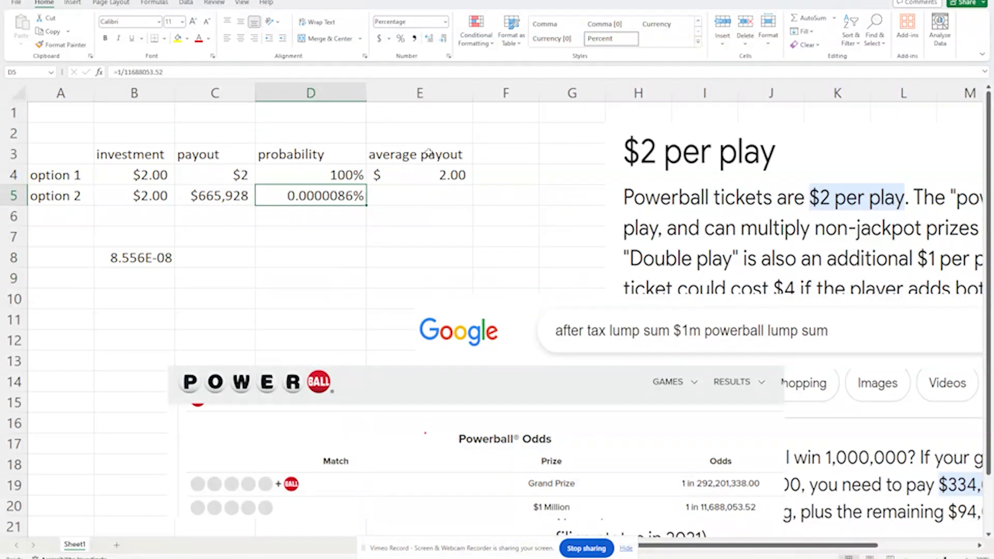
left_click(361, 203)
left_click(427, 39)
Copy the average payout formula from E4 down to E5 and show E5 with three decimal places.
left_click(419, 216)
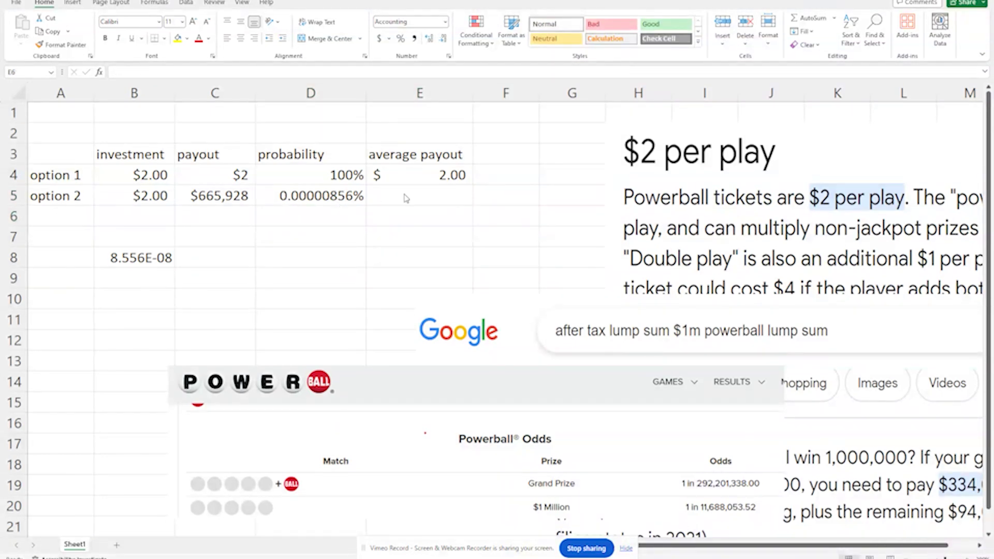
left_click(446, 176)
left_click_drag(472, 184, 473, 206)
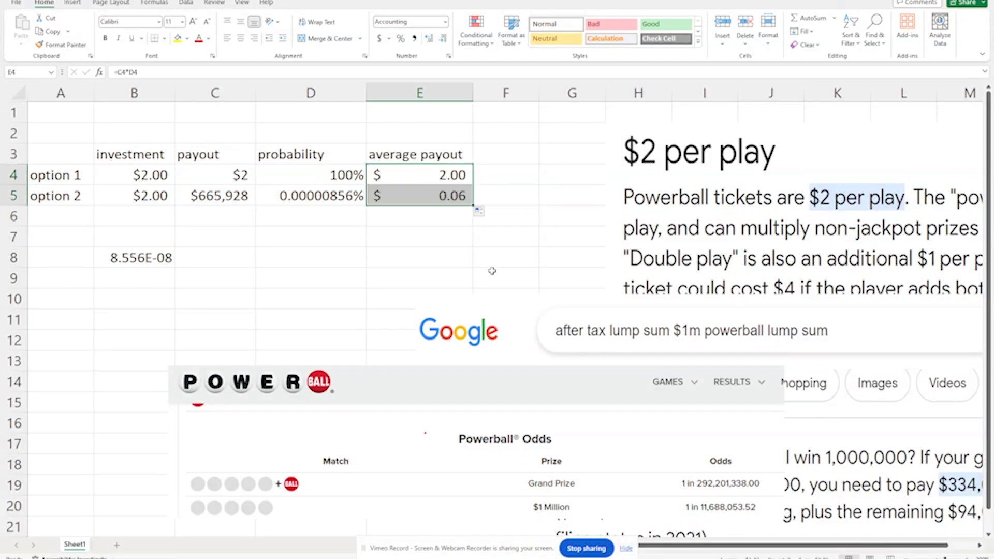
left_click(456, 196)
left_click(427, 38)
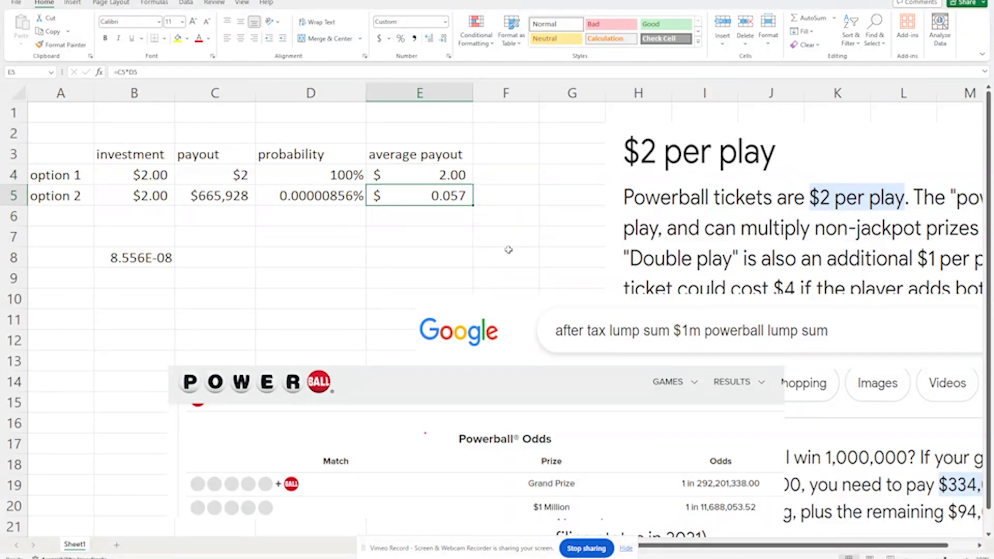
Add the column header "loss" in cell F3.
left_click(515, 152)
type("loss")
key("Return")
key("Return")
type("=")
left_click(460, 194)
type("/")
key("BackSpace")
key("BackSpace")
key("BackSpace")
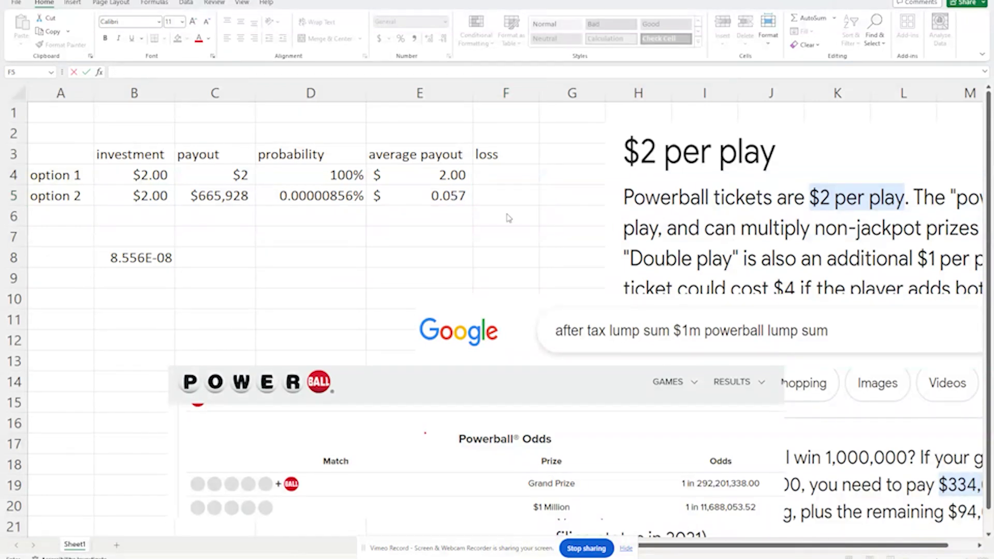
Calculate option 2's loss relative to its investment in cell F5 with the formula =(B5-E5)/B5.
left_click(494, 196)
type("=")
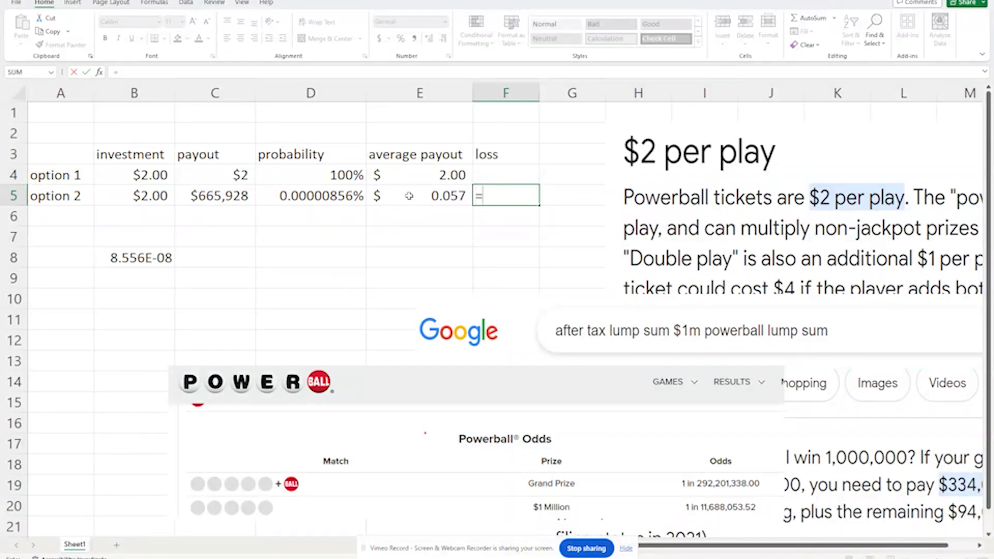
type("(")
left_click(162, 197)
type("-")
left_click(444, 198)
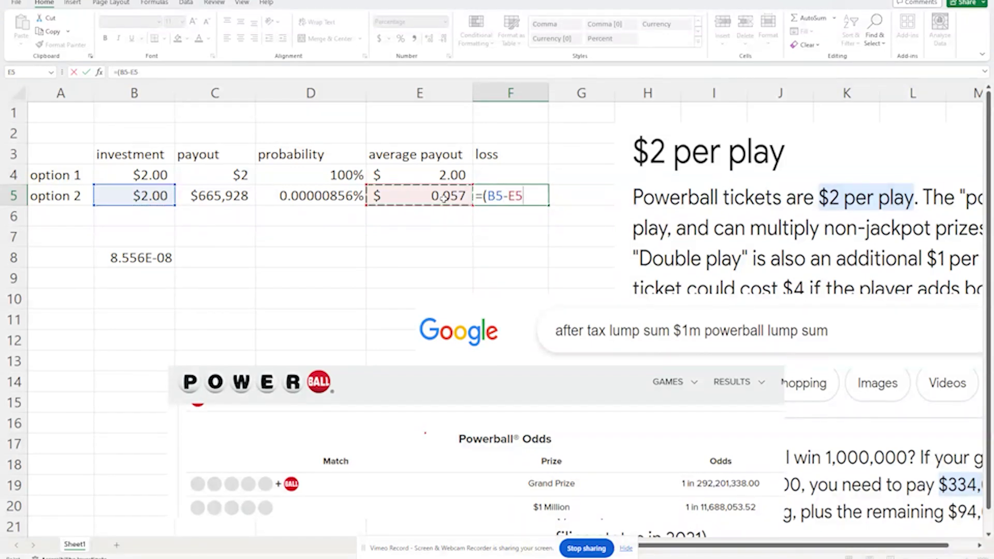
type(")/")
left_click(149, 195)
key("Return")
key("Up")
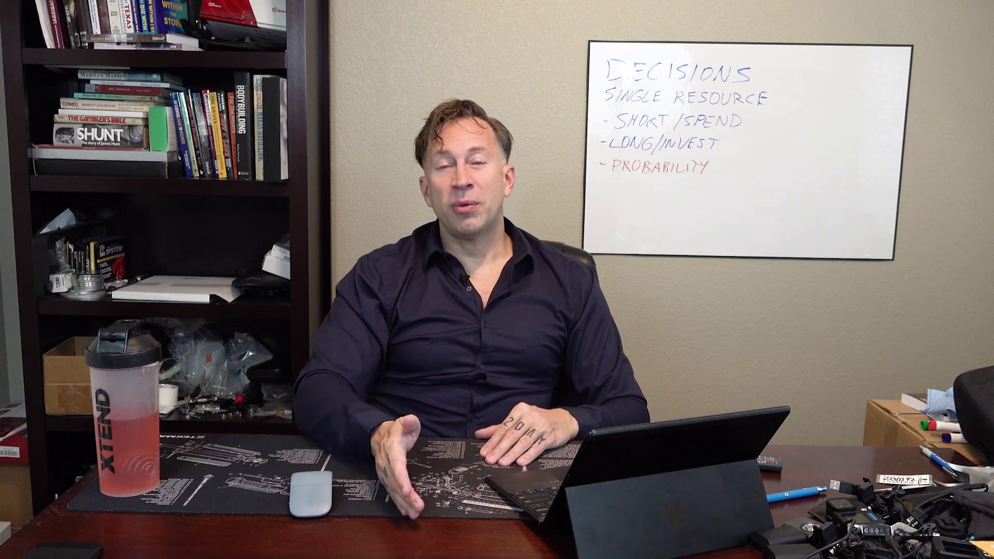